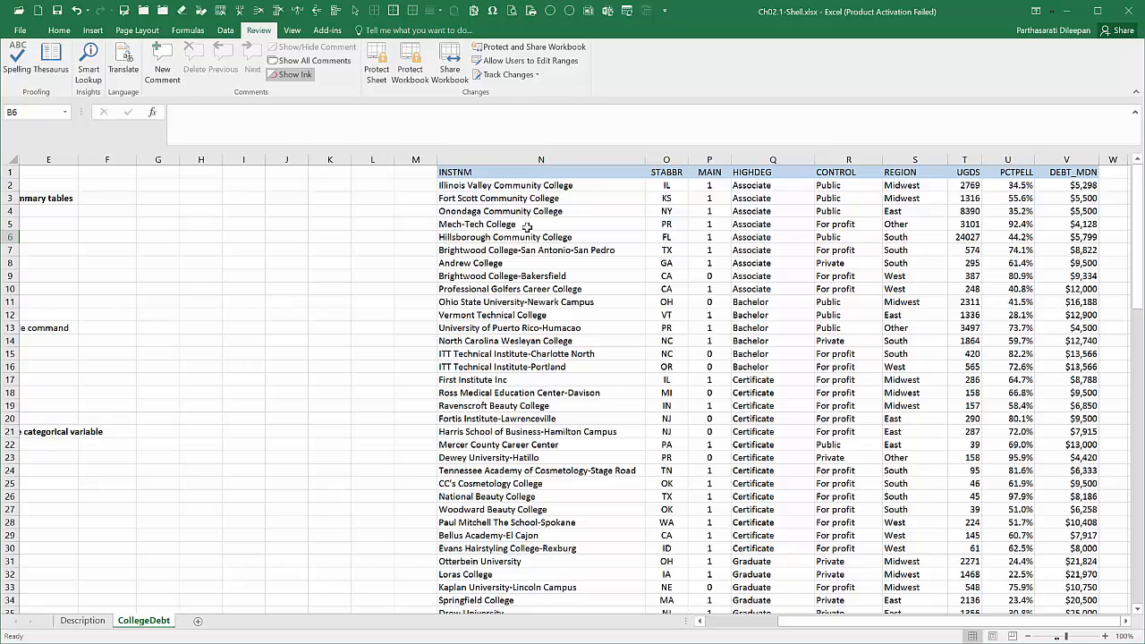
{"action": "scroll", "coordinate": [542, 261], "scroll_direction": "down", "scroll_amount": 5}
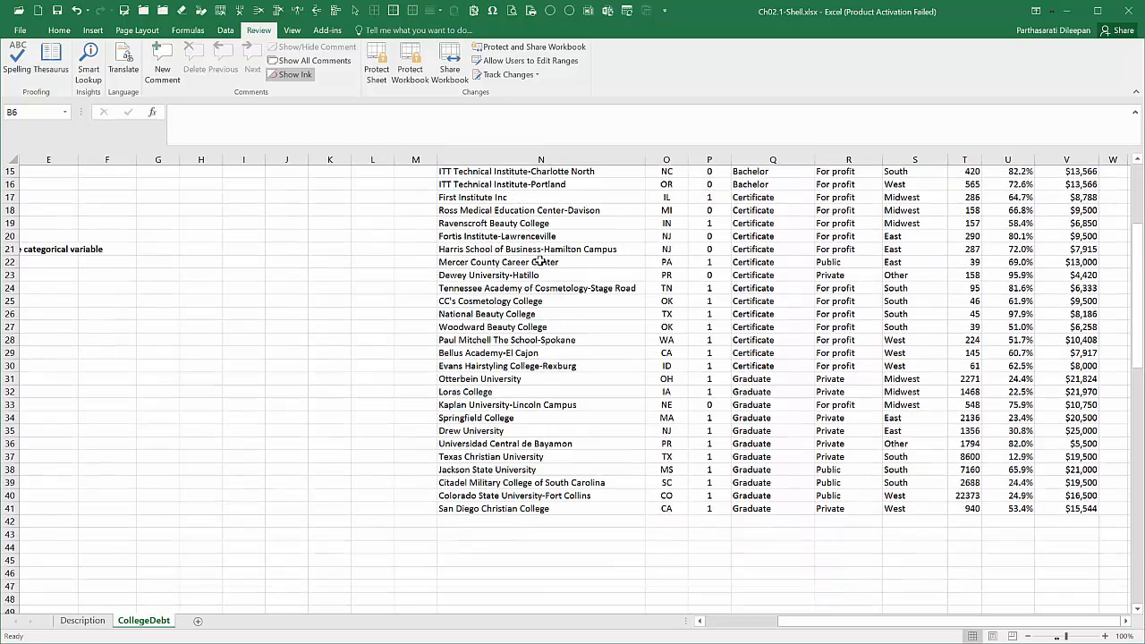
{"action": "scroll", "coordinate": [542, 261], "scroll_direction": "up", "scroll_amount": 5}
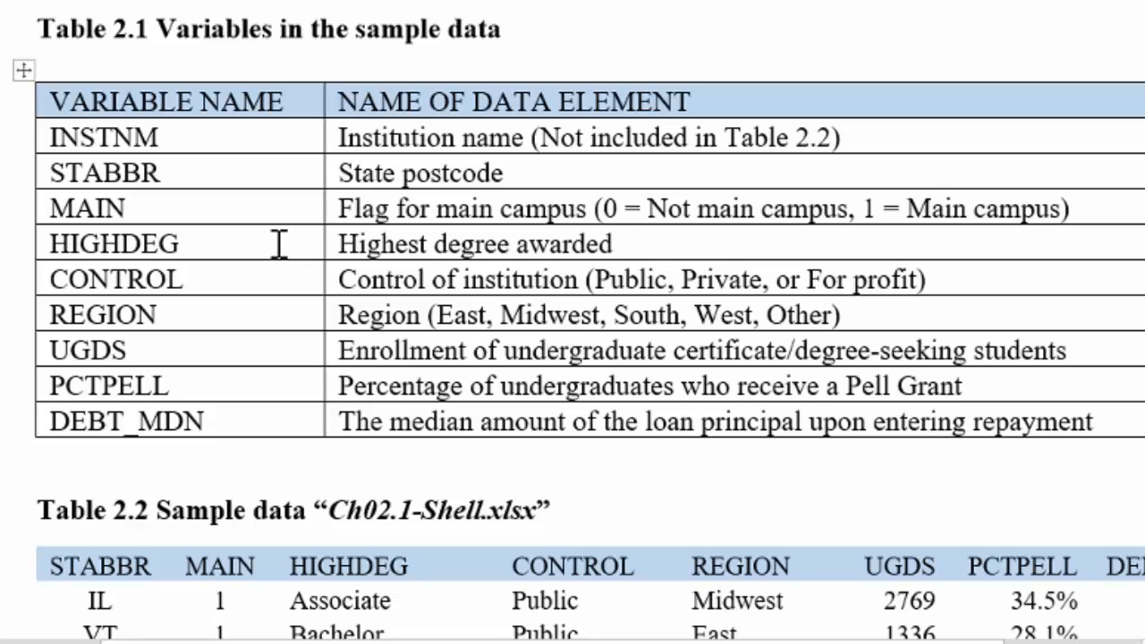
{"action": "left_click_drag", "start_coordinate": [651, 237], "coordinate": [199, 238]}
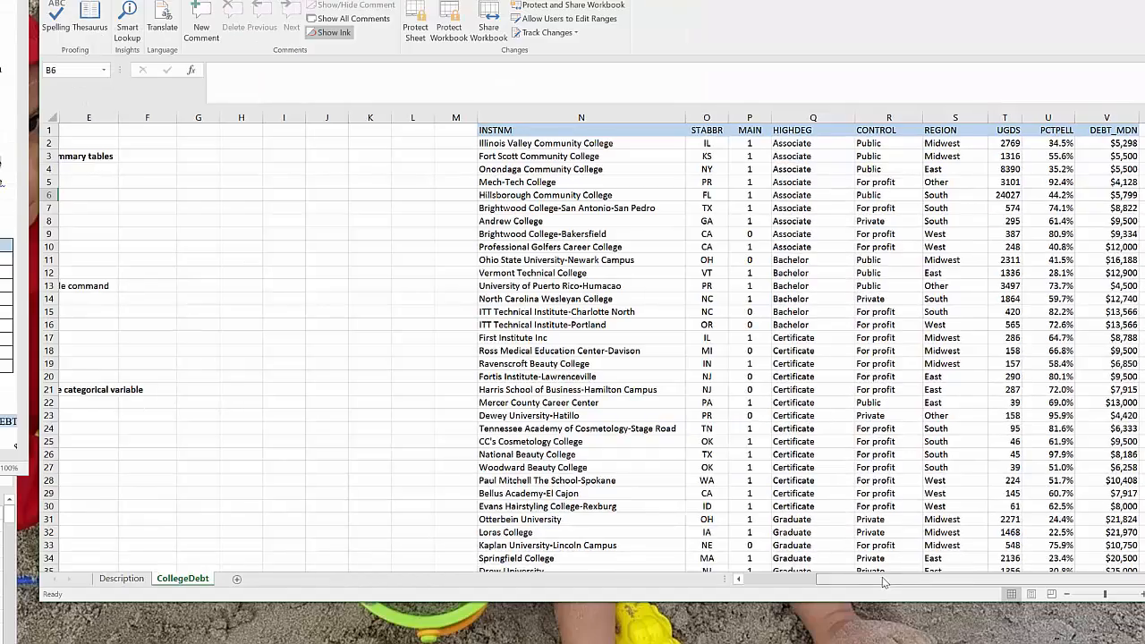
- Enter the table headers "Highest Degree" in B6 and "Frequency" in C6 of the CollegeDebt sheet
{"action": "left_click_drag", "start_coordinate": [823, 580], "coordinate": [742, 579]}
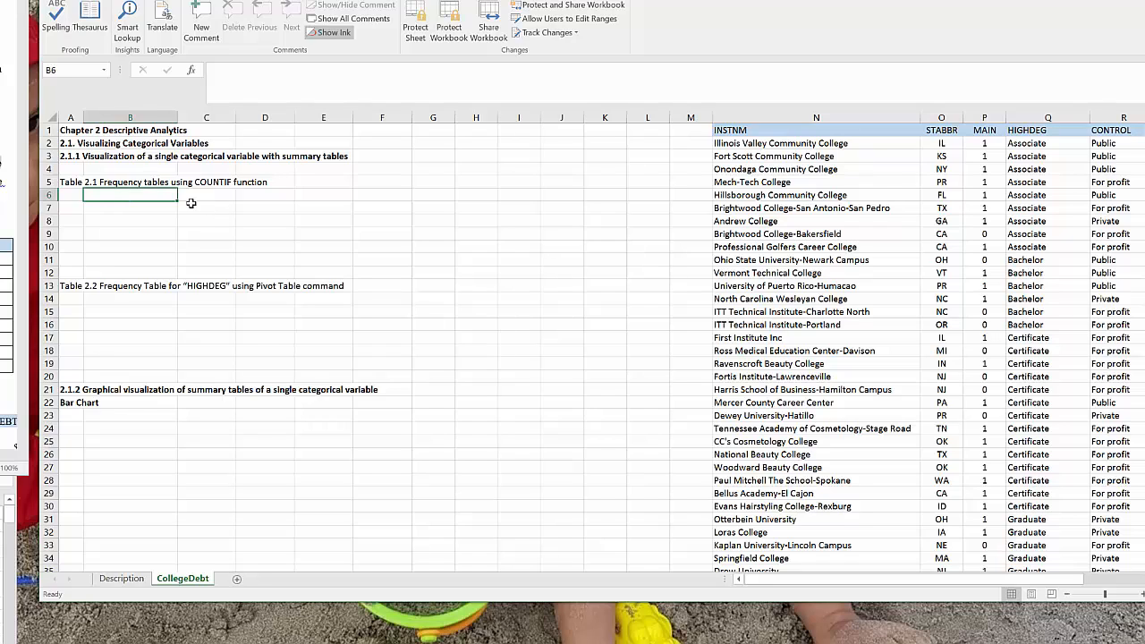
{"action": "type", "text": "Highest"}
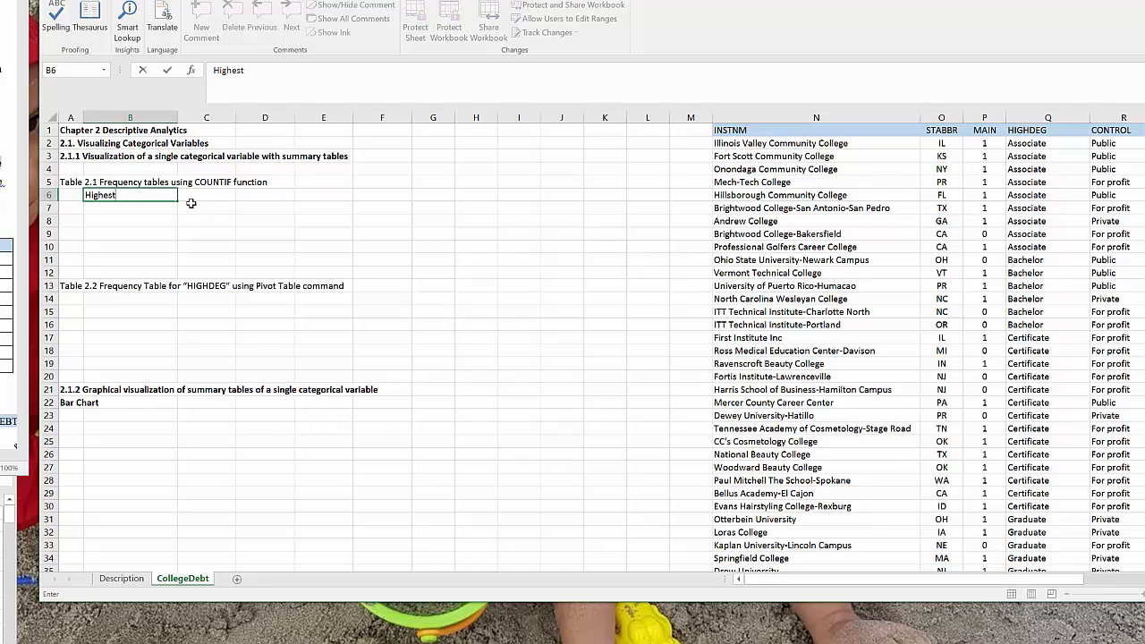
{"action": "type", "text": " Degree"}
{"action": "key", "text": "Tab"}
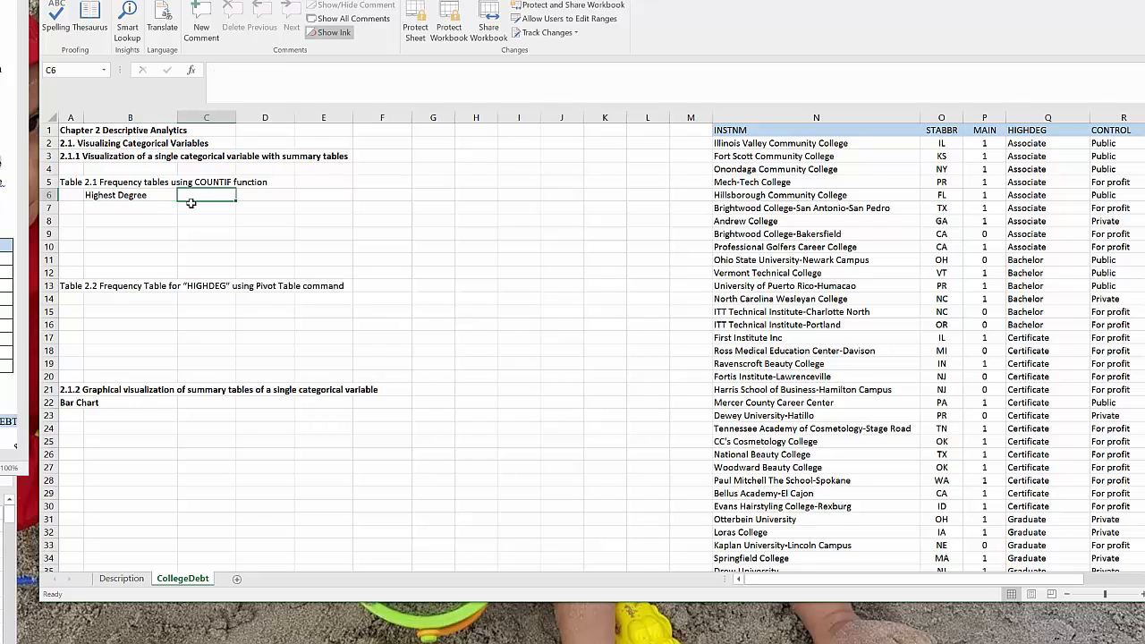
{"action": "type", "text": "Frequency"}
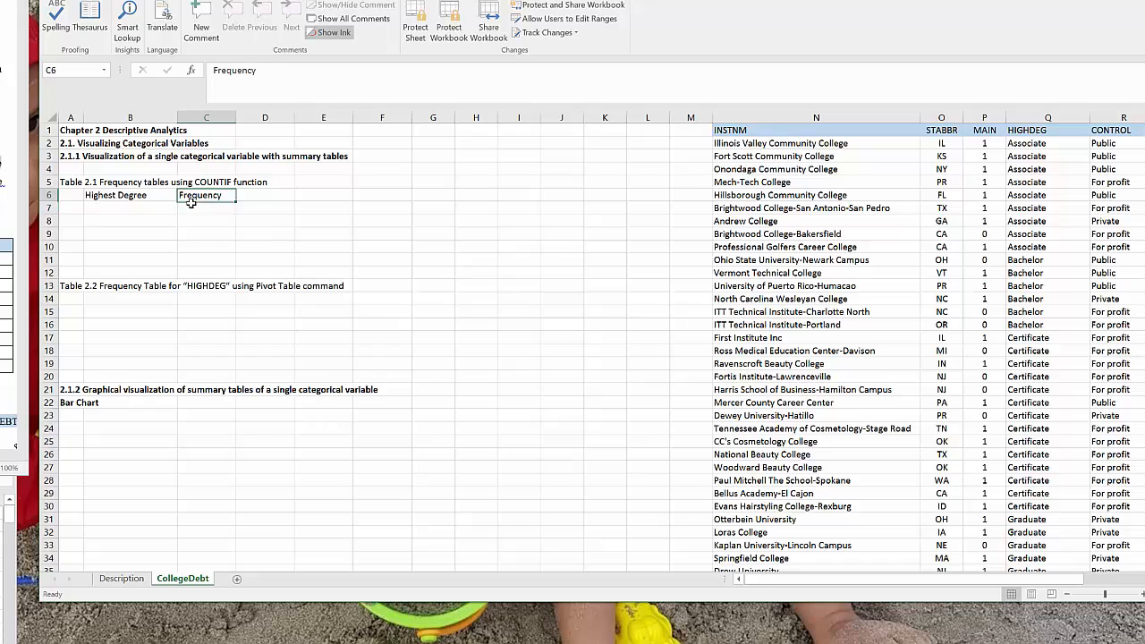
- Fill the header cells B6:C6 with a light blue theme color
{"action": "key", "text": "shift+Tab"}
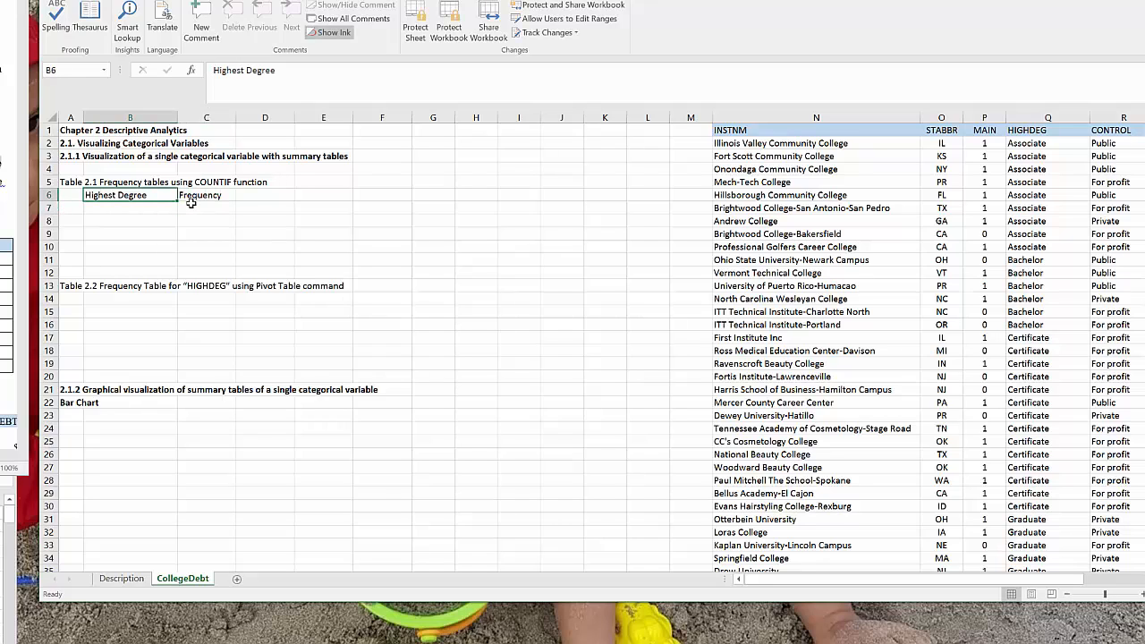
{"action": "key", "text": "shift+Right"}
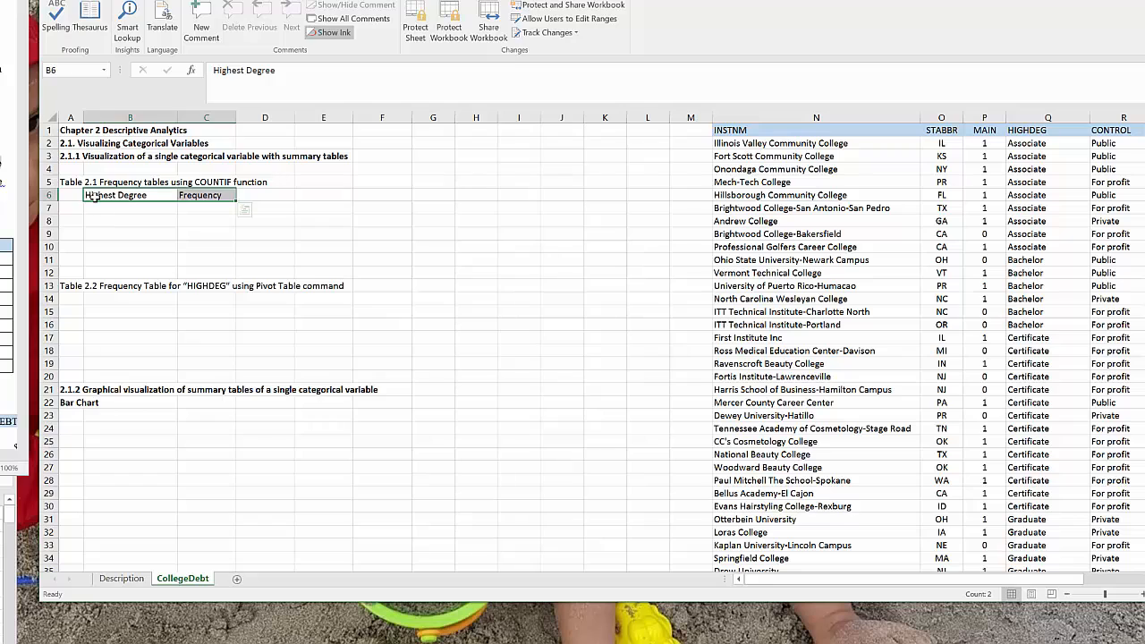
{"action": "scroll", "coordinate": [179, 205], "scroll_direction": "down", "scroll_amount": 4}
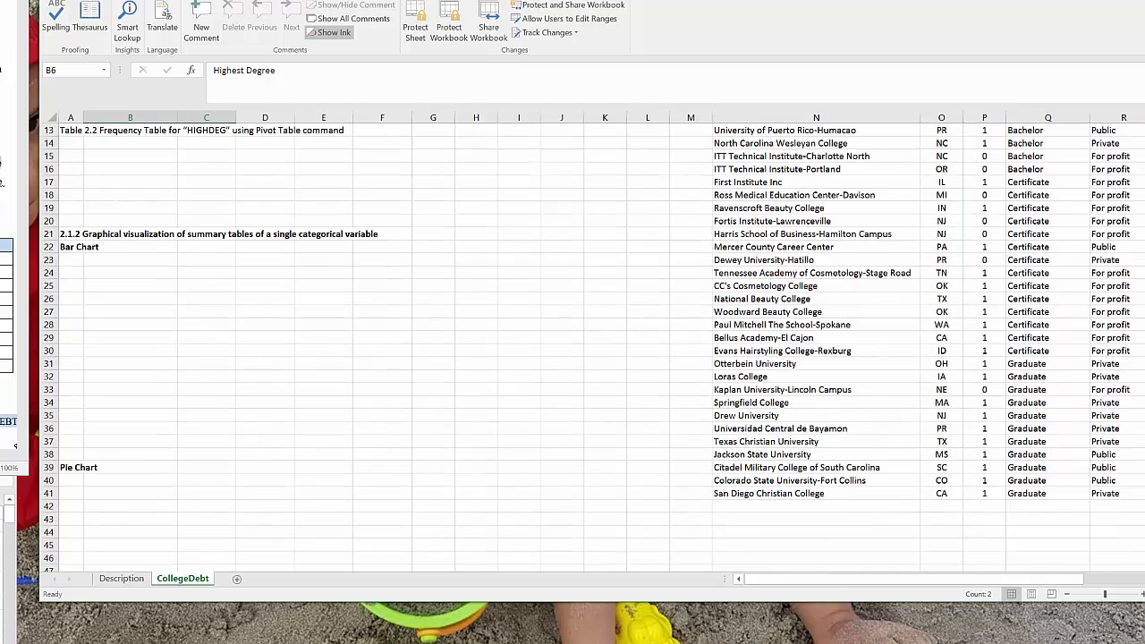
{"action": "scroll", "coordinate": [179, 205], "scroll_direction": "up", "scroll_amount": 4}
{"action": "left_click", "coordinate": [9, 268]}
{"action": "scroll", "coordinate": [9, 268], "scroll_direction": "down", "scroll_amount": 8}
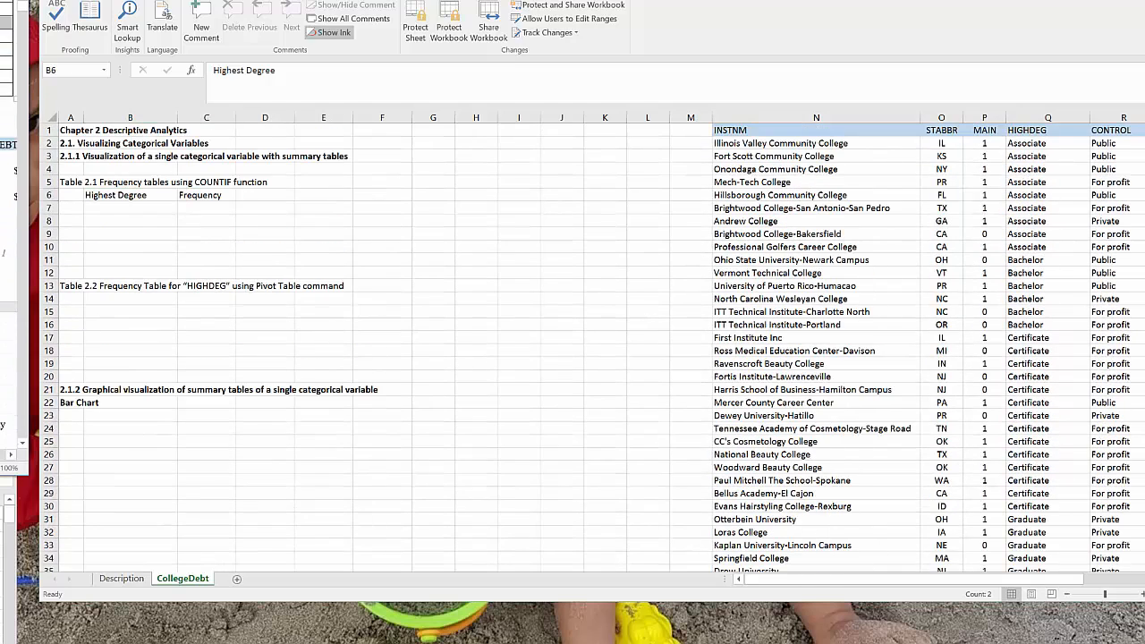
{"action": "scroll", "coordinate": [8, 268], "scroll_direction": "down", "scroll_amount": 6}
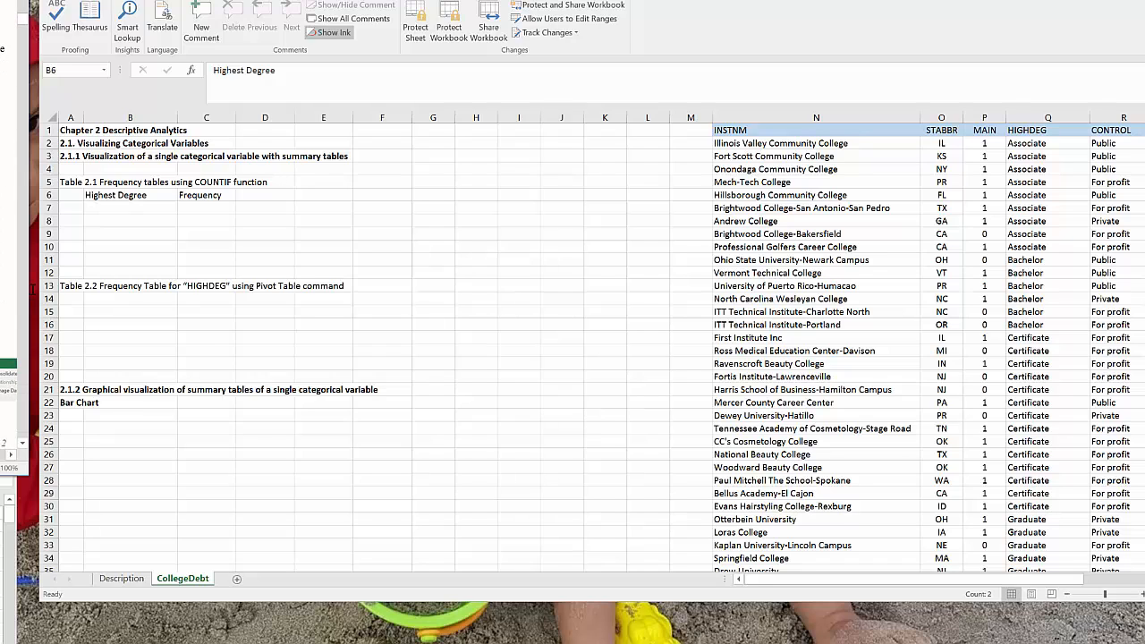
{"action": "left_click", "coordinate": [150, 211]}
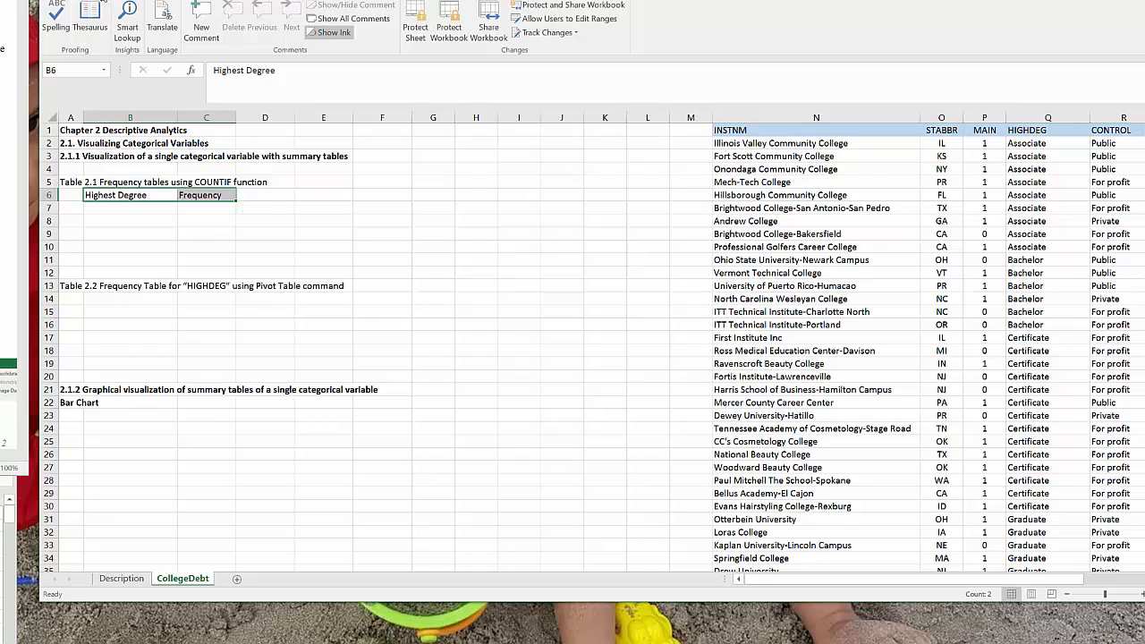
{"action": "left_click", "coordinate": [94, 0]}
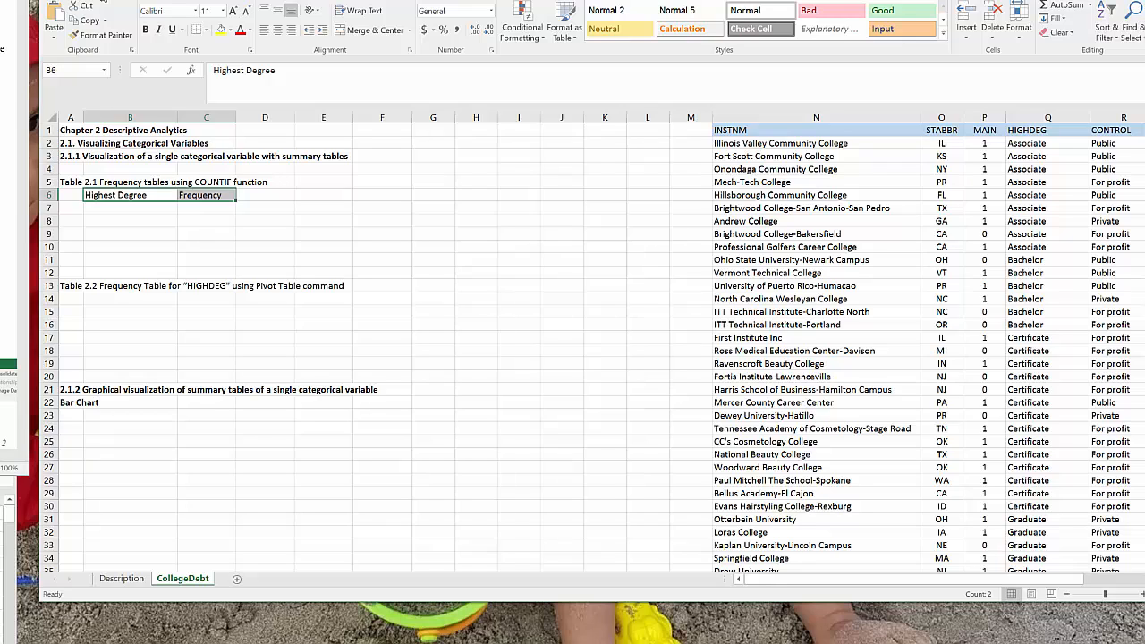
{"action": "left_click", "coordinate": [231, 30]}
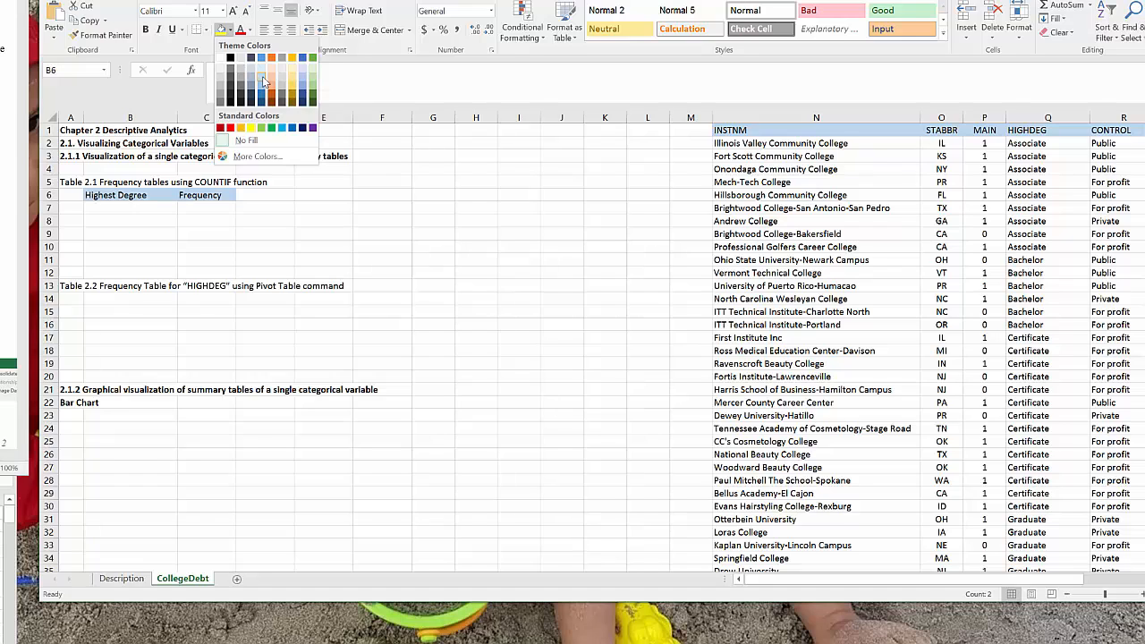
{"action": "left_click", "coordinate": [264, 80]}
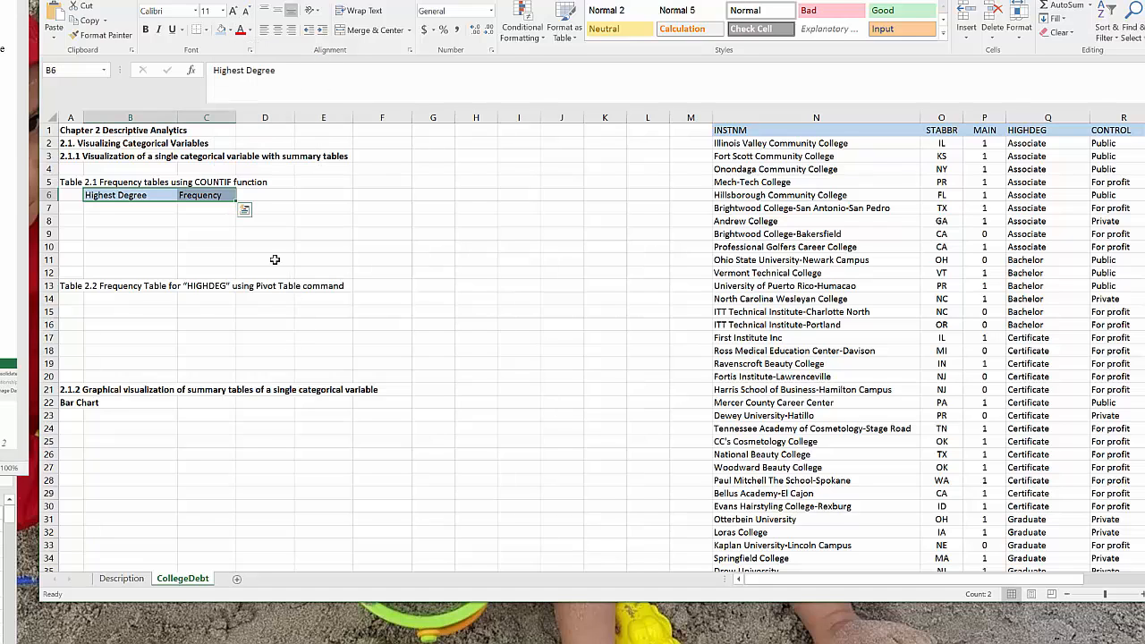
- Copy the HIGHDEG values in Q2:Q41 into the empty column K, starting at K3
{"action": "left_click", "coordinate": [110, 210]}
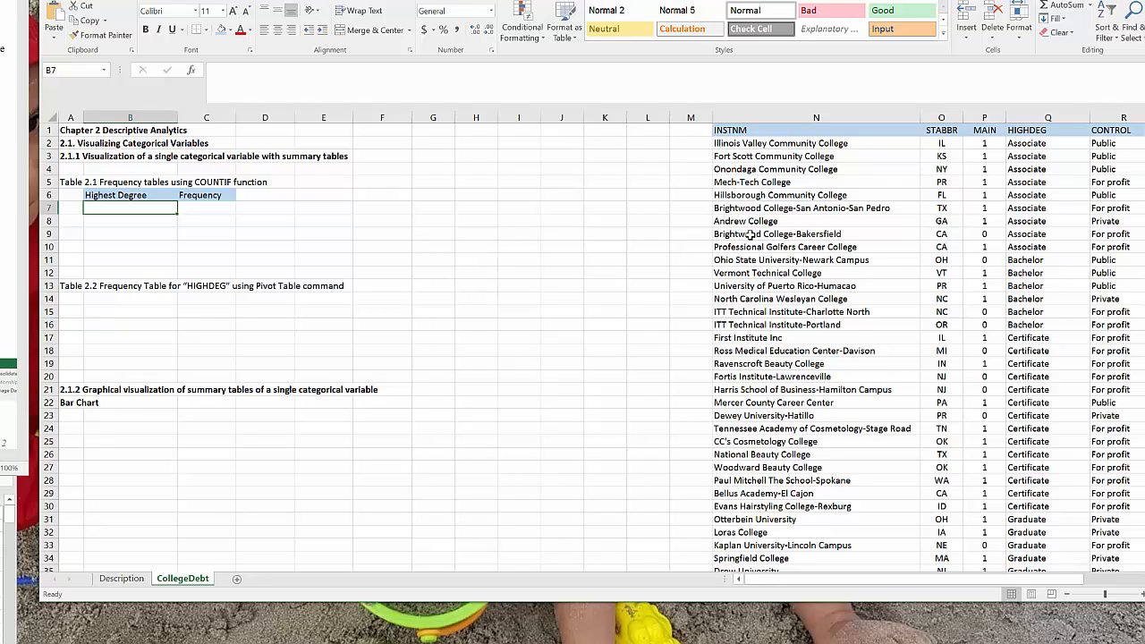
{"action": "scroll", "coordinate": [841, 188], "scroll_direction": "down", "scroll_amount": 1}
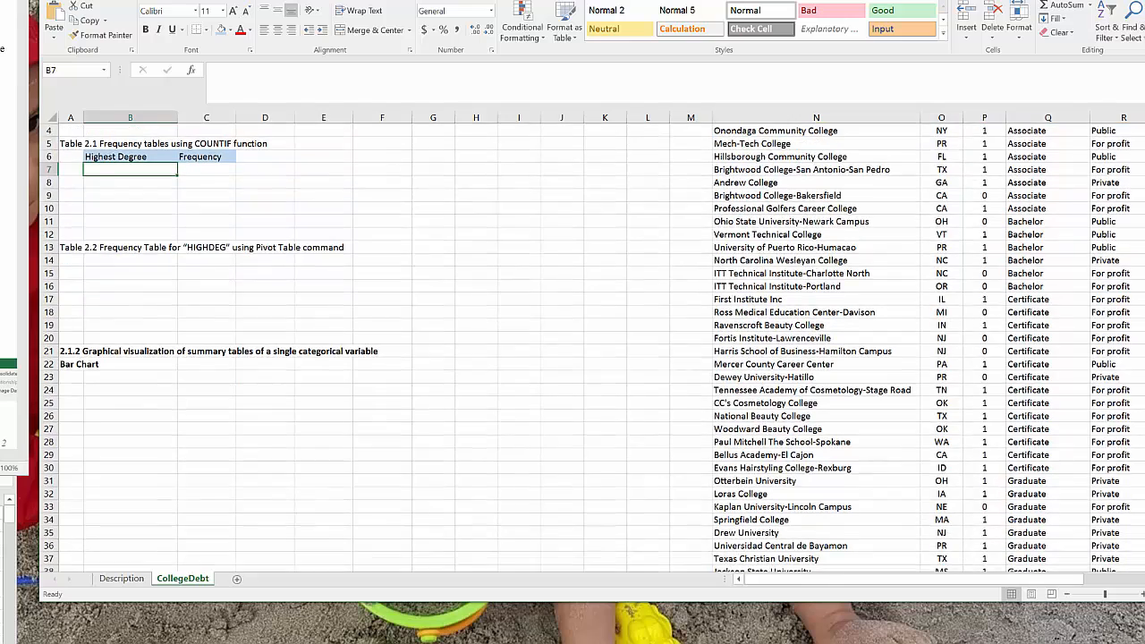
{"action": "scroll", "coordinate": [841, 188], "scroll_direction": "up", "scroll_amount": 1}
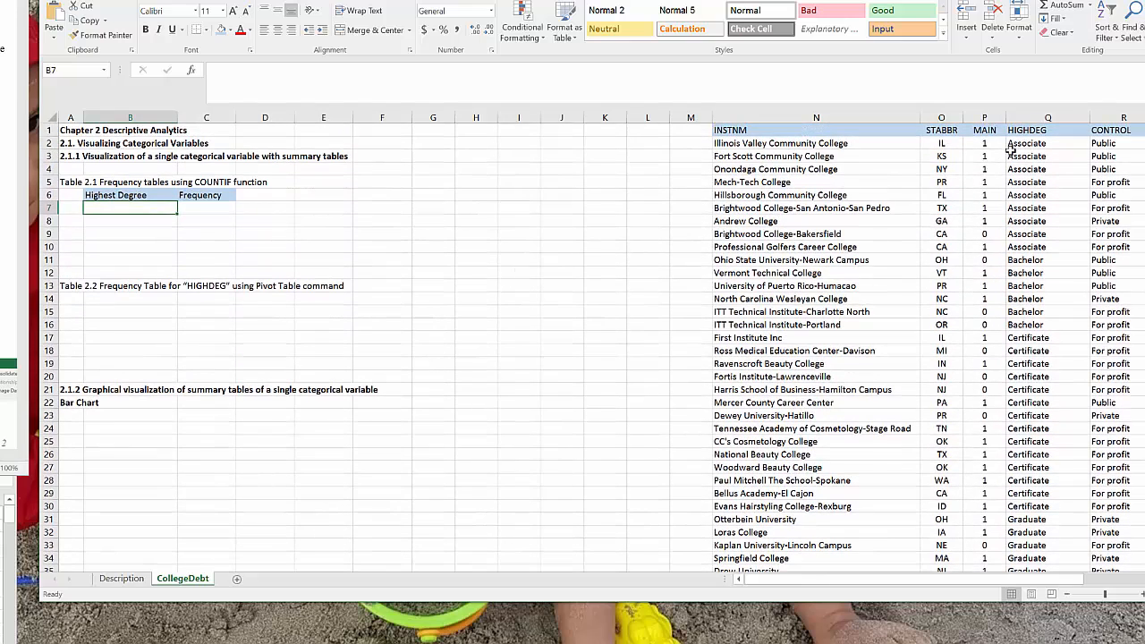
{"action": "left_click", "coordinate": [1017, 143]}
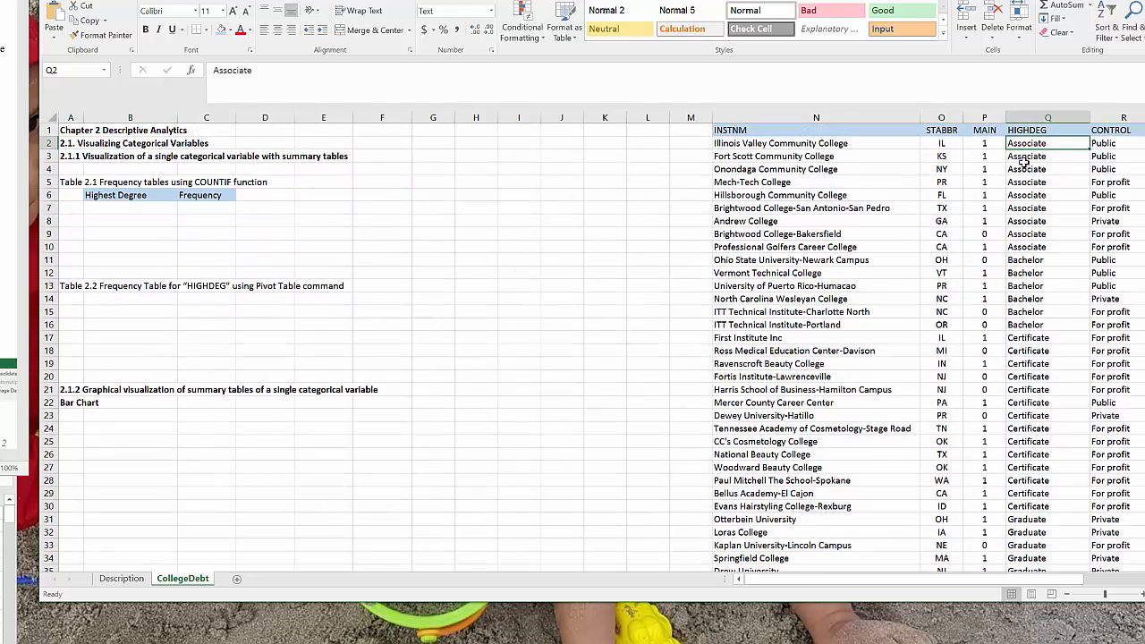
{"action": "key", "text": "End"}
{"action": "key", "text": "shift+Down"}
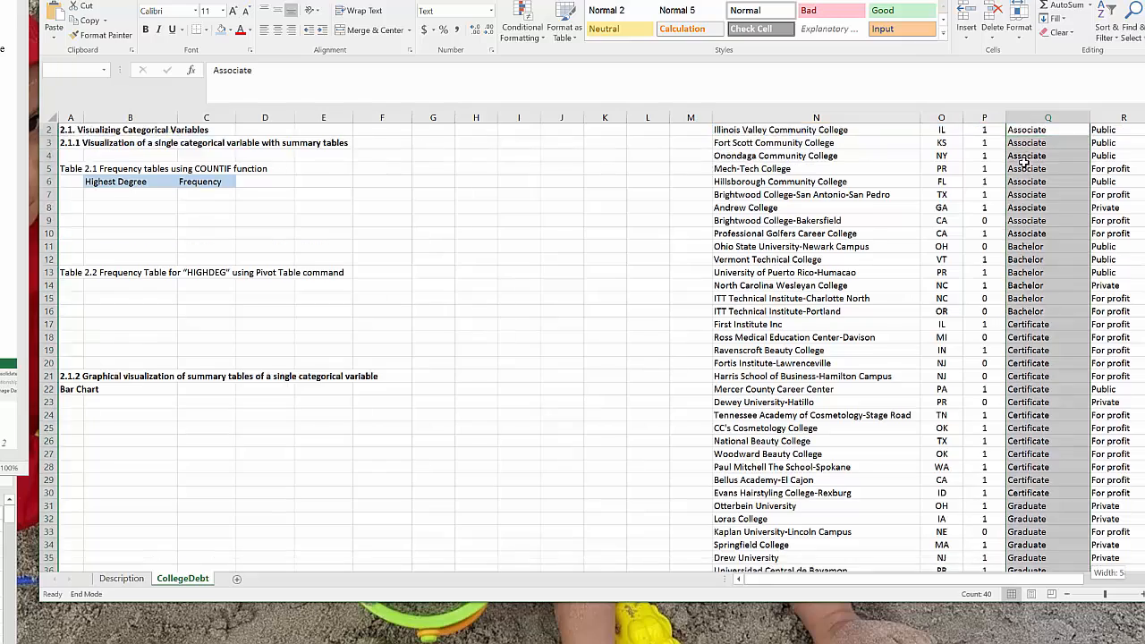
{"action": "scroll", "coordinate": [1060, 347], "scroll_direction": "up", "scroll_amount": 3}
{"action": "scroll", "coordinate": [1061, 346], "scroll_direction": "down", "scroll_amount": 3}
{"action": "scroll", "coordinate": [1061, 346], "scroll_direction": "up", "scroll_amount": 3}
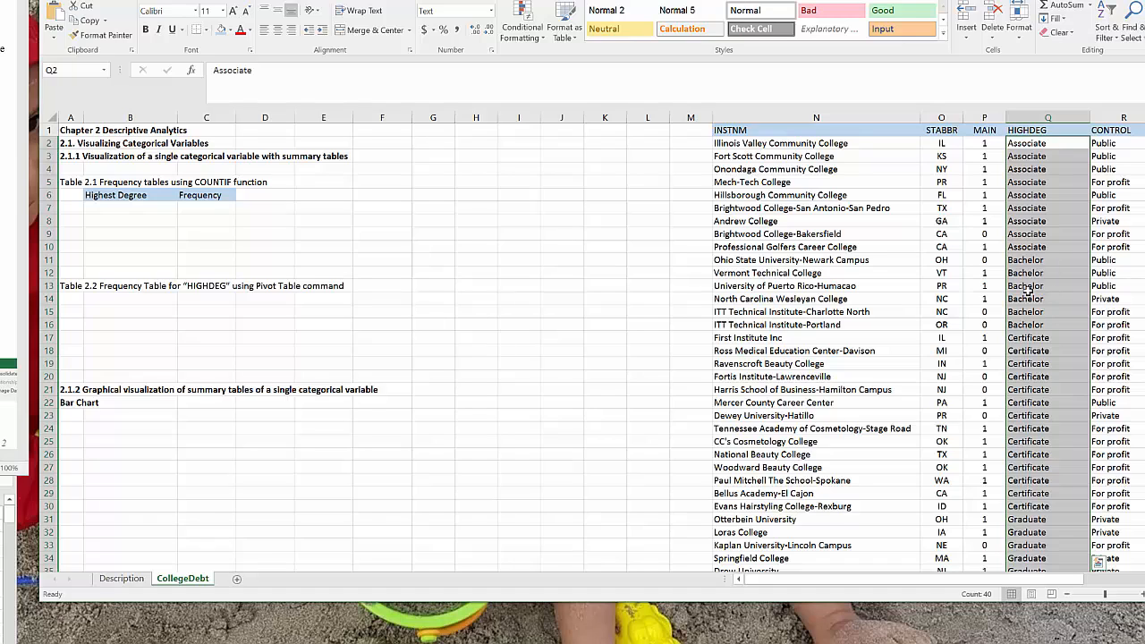
{"action": "key", "text": "ctrl+c"}
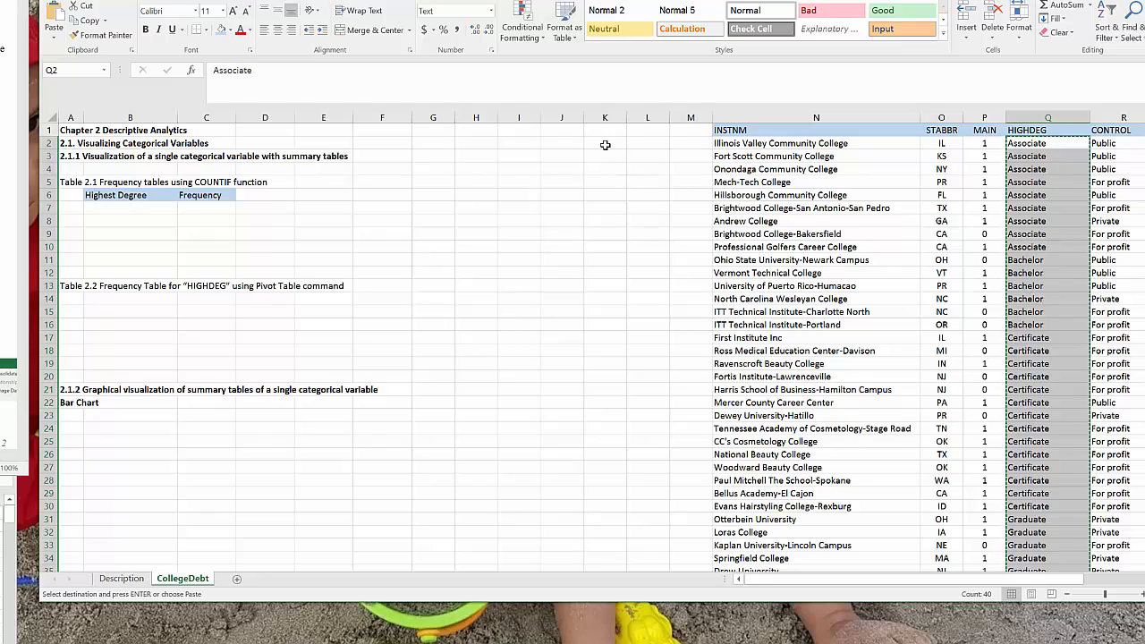
{"action": "scroll", "coordinate": [595, 146], "scroll_direction": "down", "scroll_amount": 18}
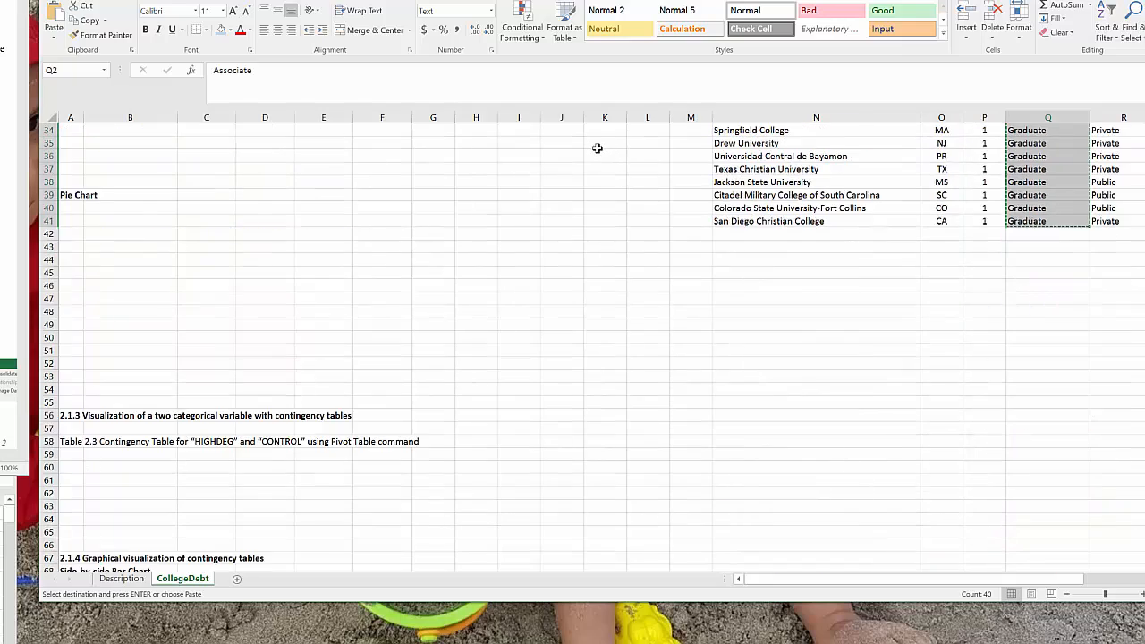
{"action": "scroll", "coordinate": [597, 147], "scroll_direction": "up", "scroll_amount": 14}
{"action": "scroll", "coordinate": [597, 148], "scroll_direction": "up", "scroll_amount": 4}
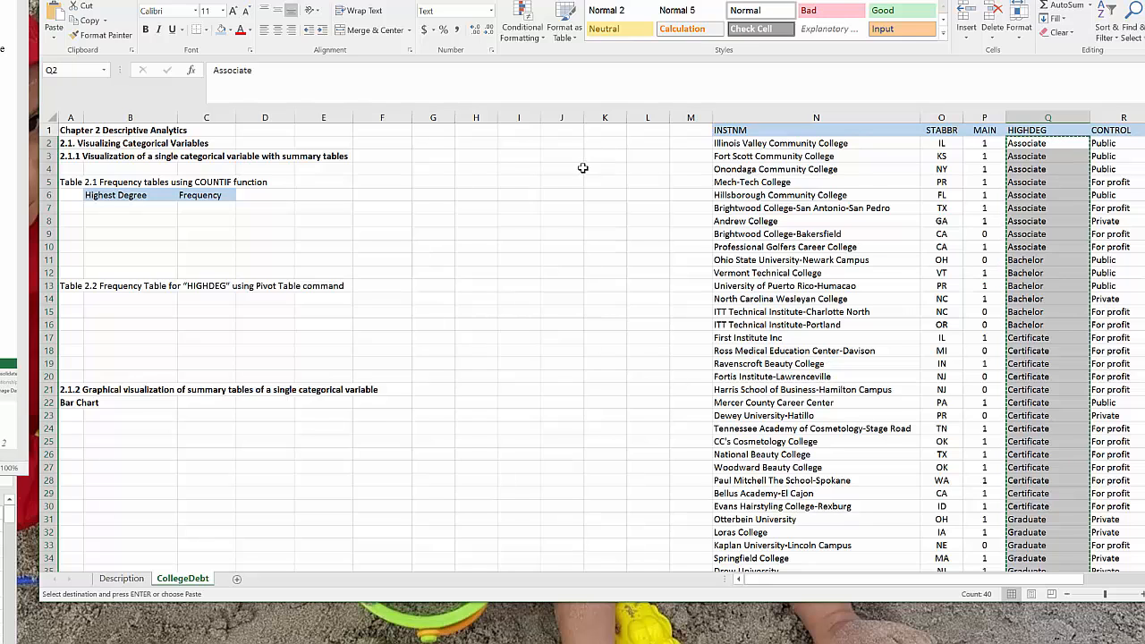
{"action": "left_click", "coordinate": [593, 156]}
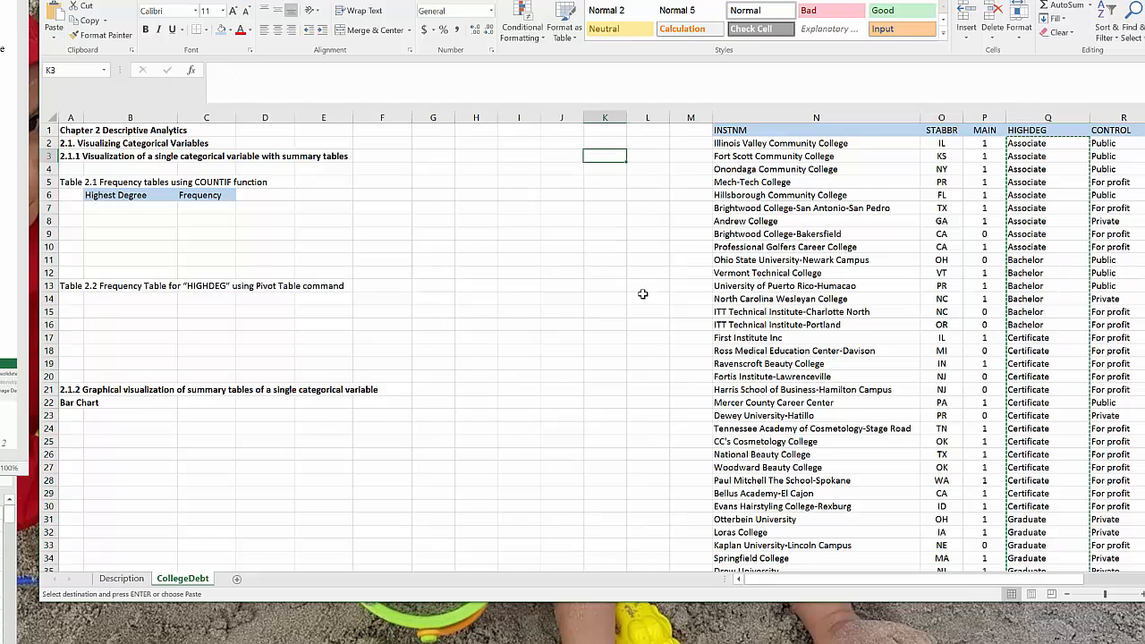
{"action": "key", "text": "ctrl+v"}
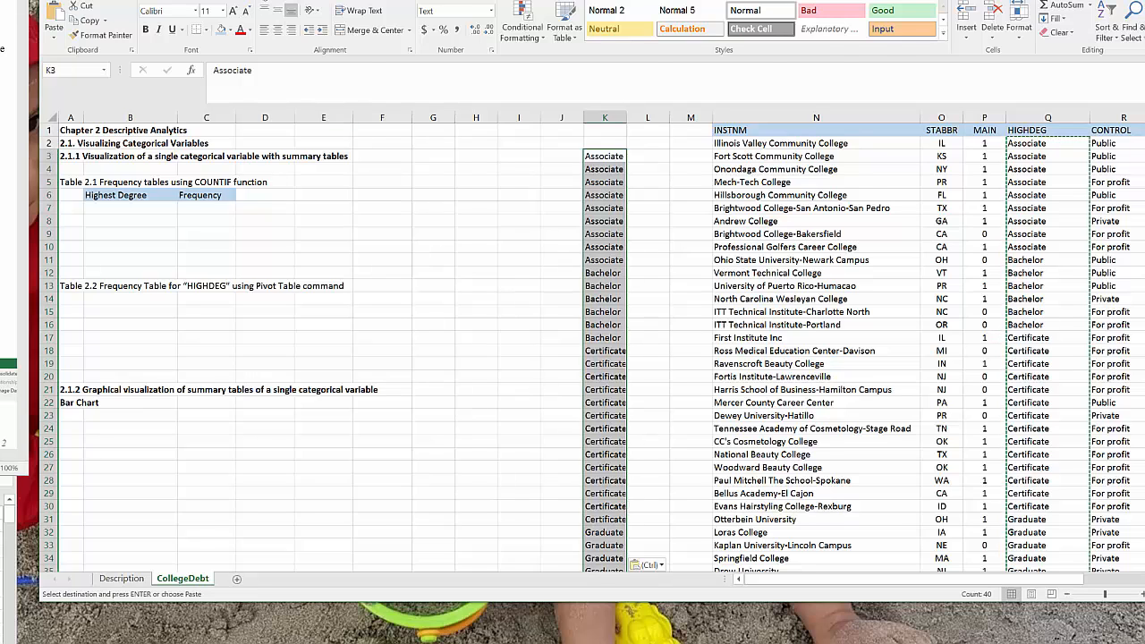
- Remove the duplicate values from the copied degree list in column K, treating it as having no headers
{"action": "left_click", "coordinate": [272, 1]}
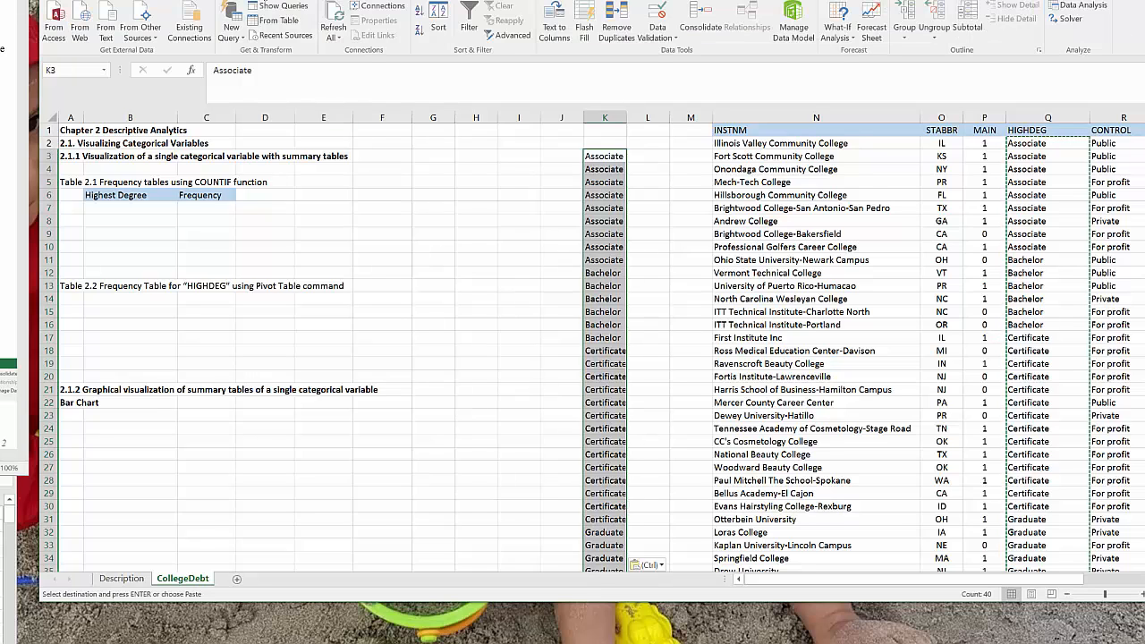
{"action": "left_click", "coordinate": [617, 31]}
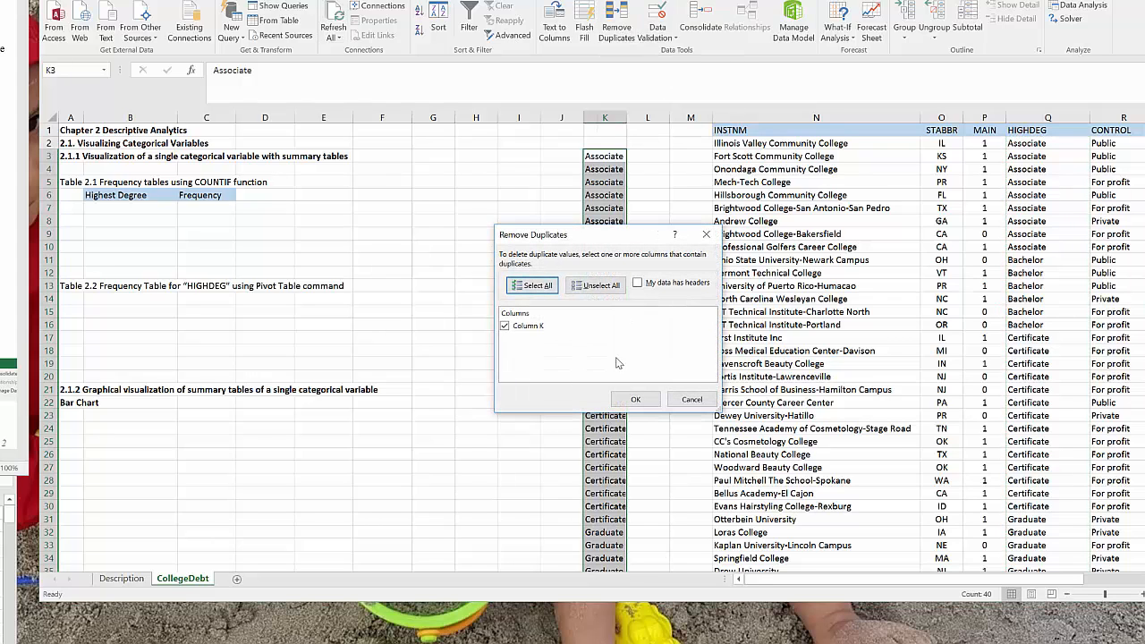
{"action": "left_click", "coordinate": [636, 399]}
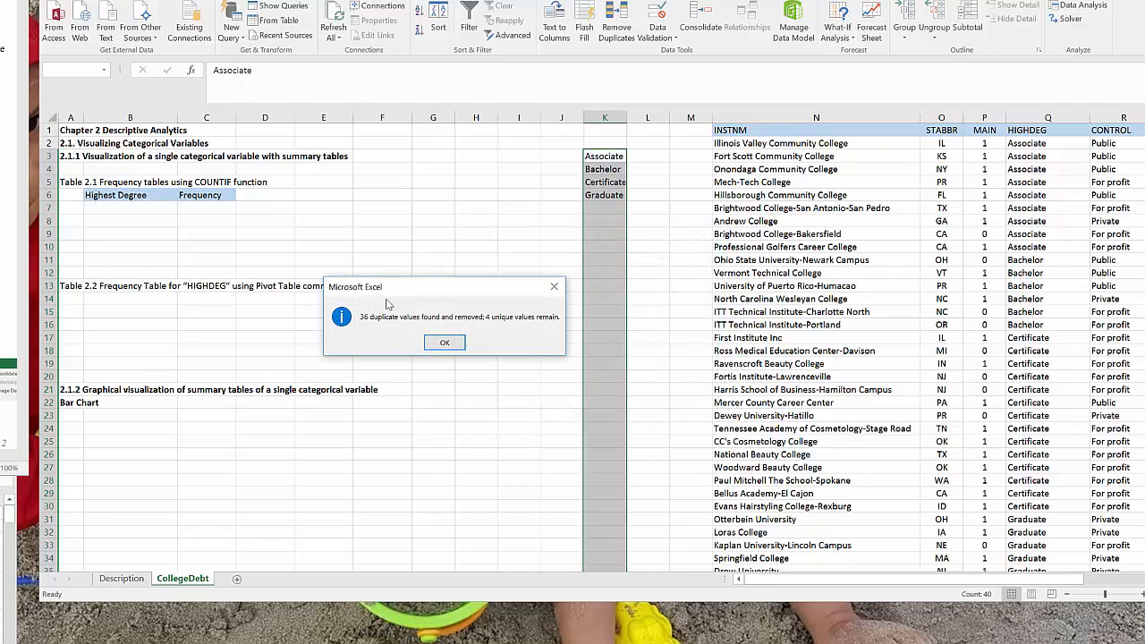
{"action": "left_click", "coordinate": [445, 344]}
- Sort the unique degree names in K3:K6 in ascending order
{"action": "left_click", "coordinate": [601, 154]}
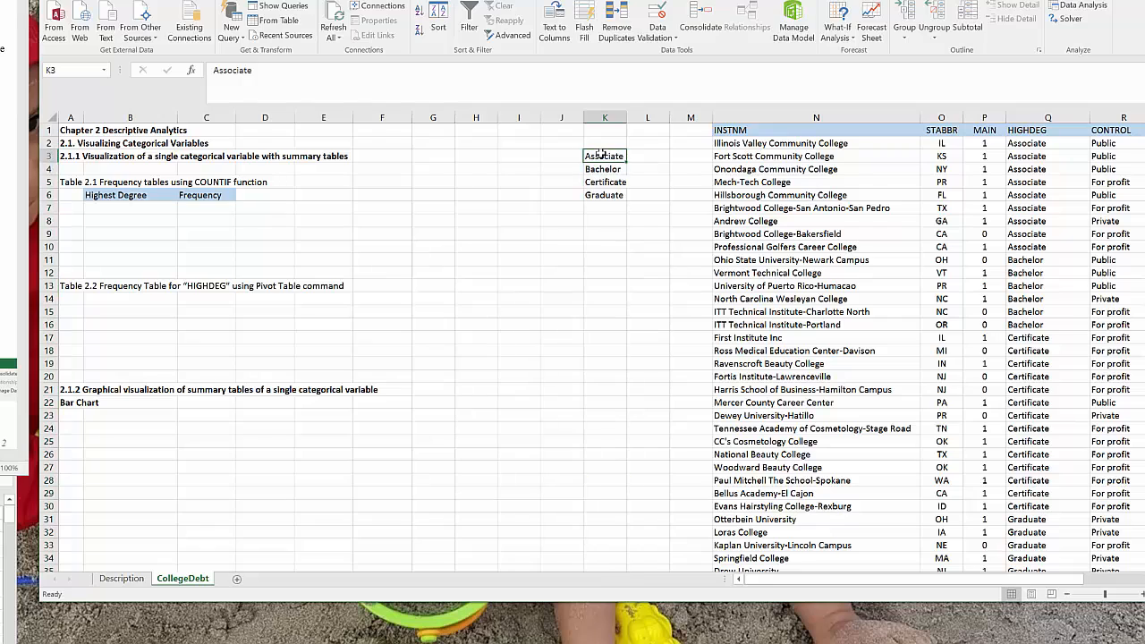
{"action": "left_click", "coordinate": [596, 194], "text": "shift"}
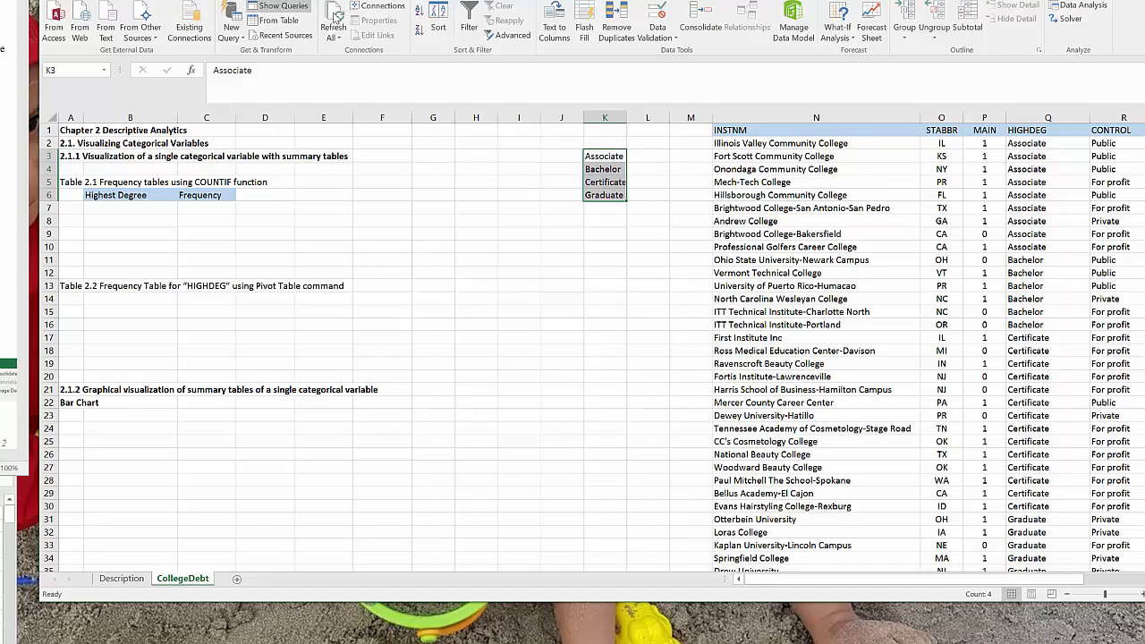
{"action": "left_click", "coordinate": [420, 15]}
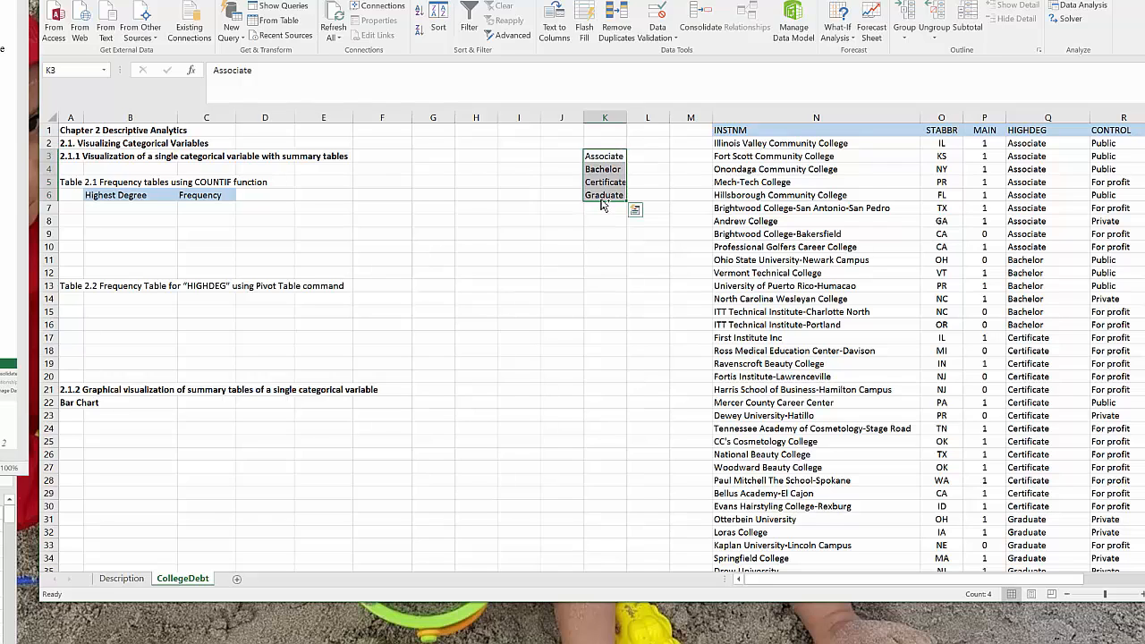
- Move the degree names from K3:K6 to B7:B10 under the Highest Degree header, and select C7
{"action": "key", "text": "ctrl+q"}
{"action": "left_click", "coordinate": [548, 349]}
{"action": "left_click_drag", "start_coordinate": [594, 156], "coordinate": [576, 197]}
{"action": "left_click_drag", "start_coordinate": [583, 171], "coordinate": [154, 227]}
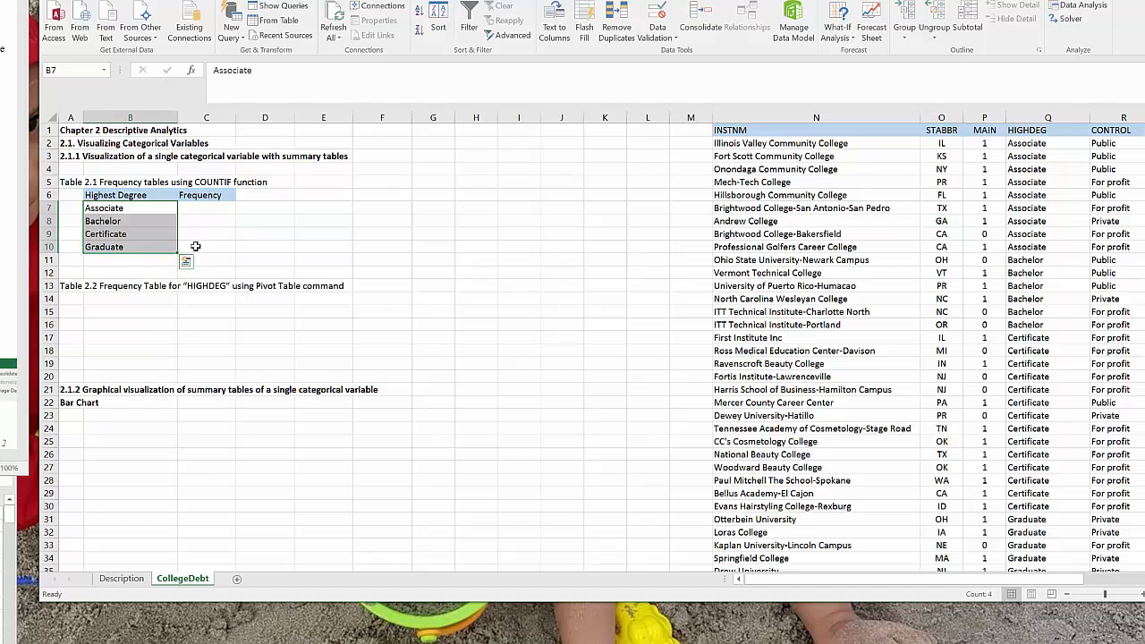
{"action": "left_click", "coordinate": [198, 211]}
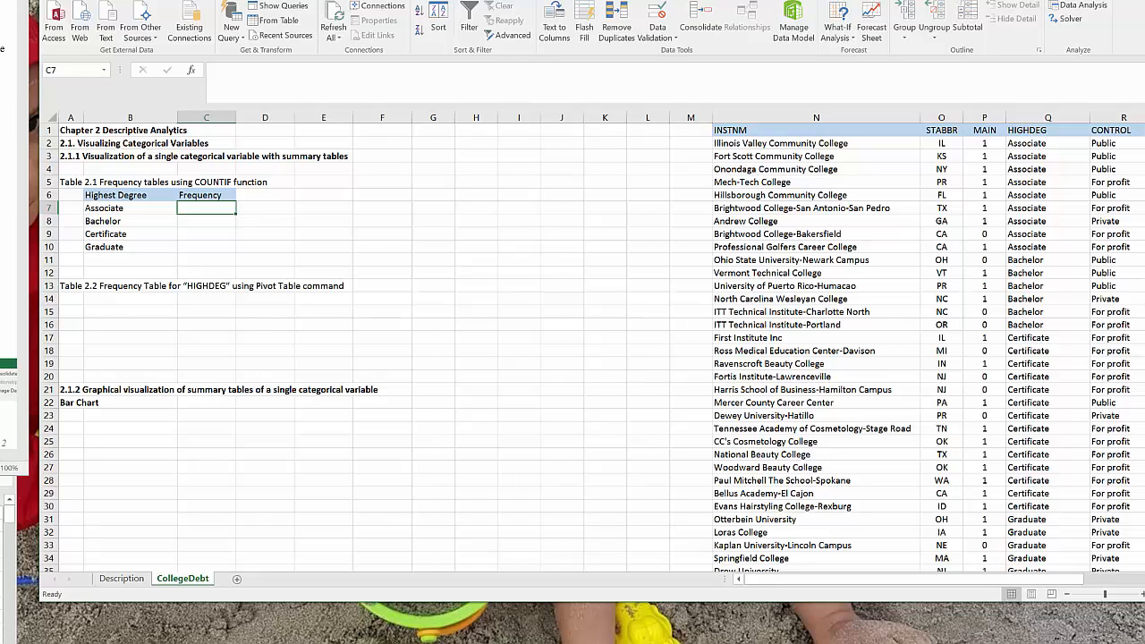
{"action": "left_click", "coordinate": [7, 268]}
{"action": "scroll", "coordinate": [7, 268], "scroll_direction": "down", "scroll_amount": 7}
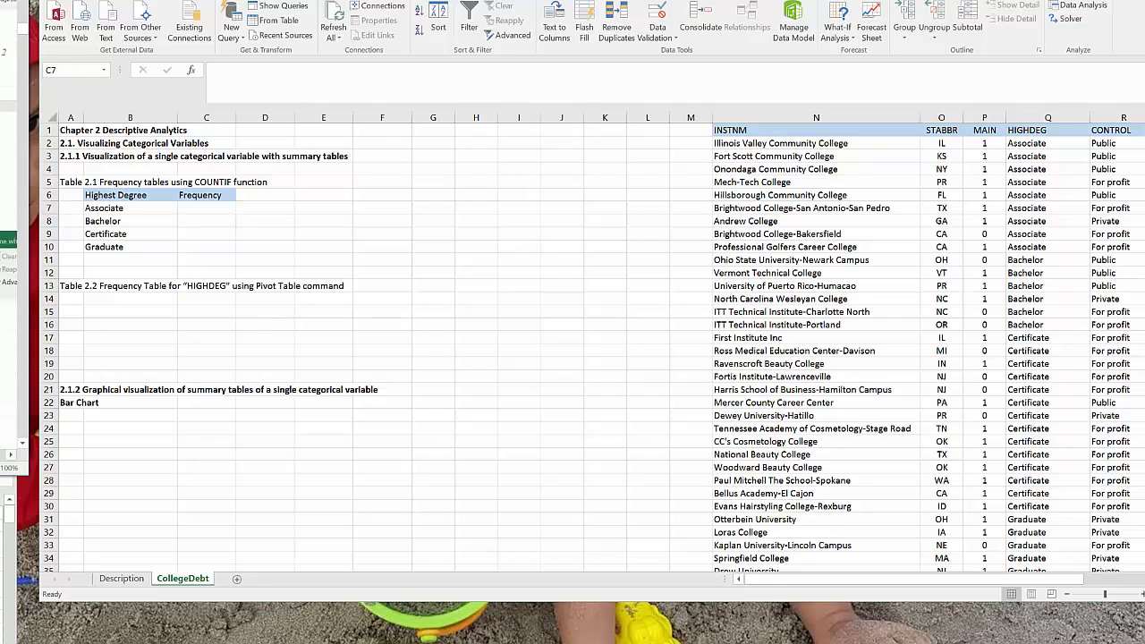
{"action": "scroll", "coordinate": [7, 269], "scroll_direction": "down", "scroll_amount": 3}
- Start a COUNTIF formula in C7, the Frequency cell for Associate
{"action": "left_click", "coordinate": [189, 207]}
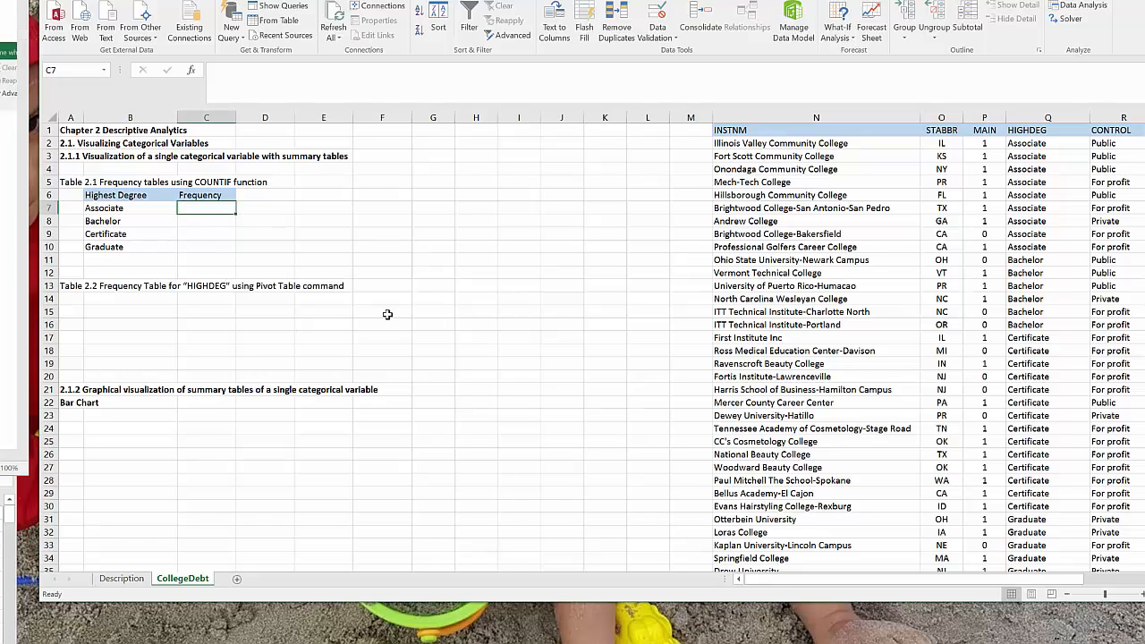
{"action": "type", "text": "="}
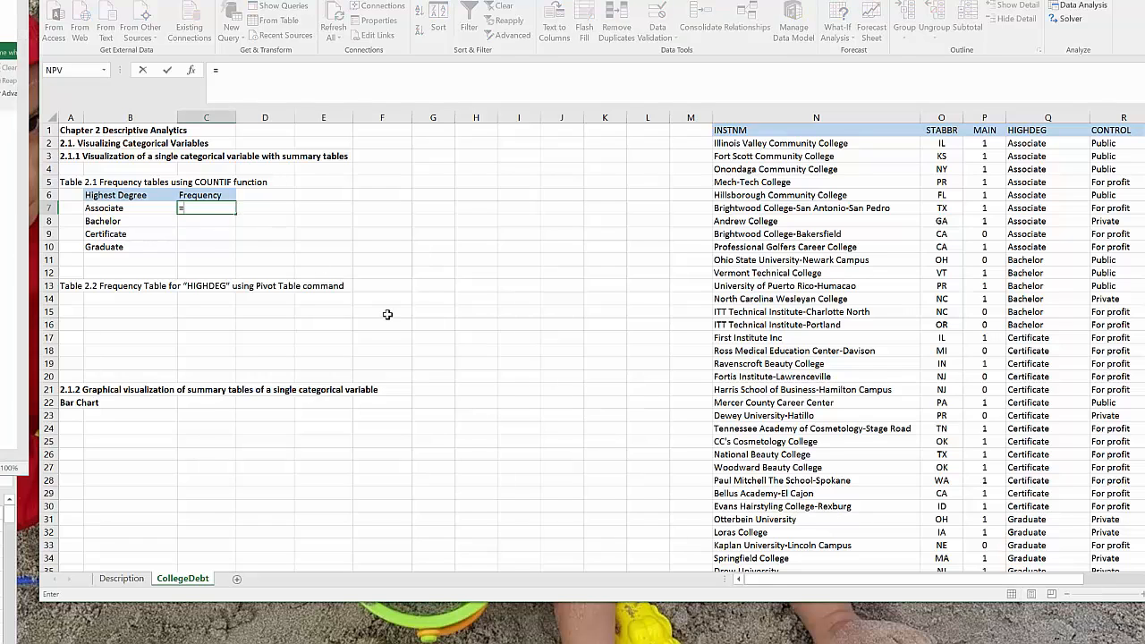
{"action": "type", "text": "count"}
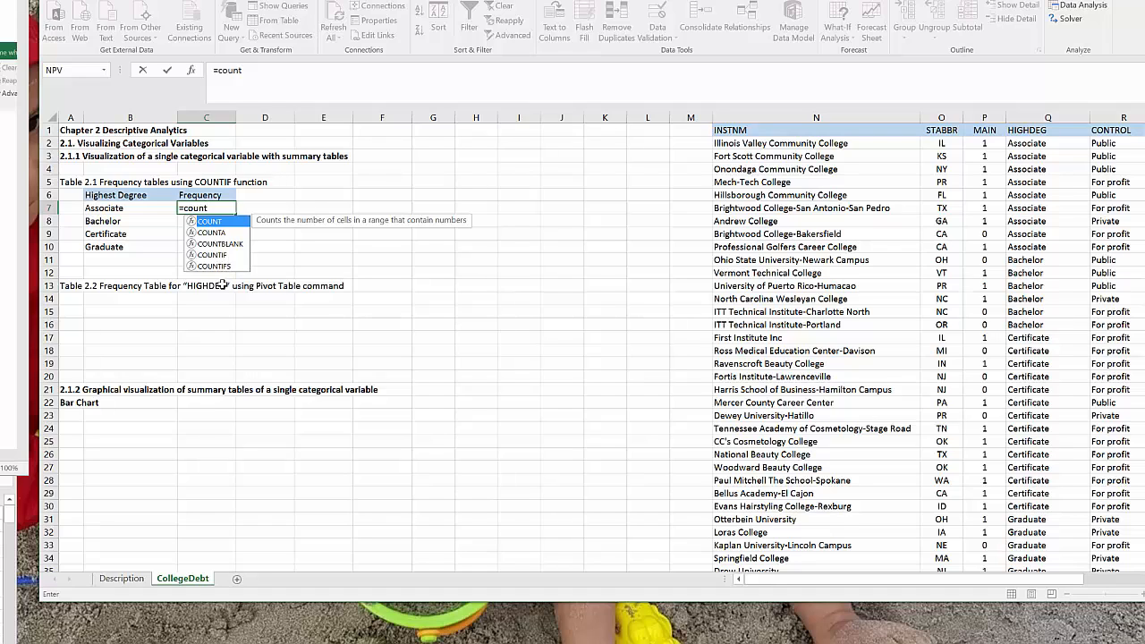
{"action": "key", "text": "Down"}
{"action": "key", "text": "Down"}
{"action": "key", "text": "Down"}
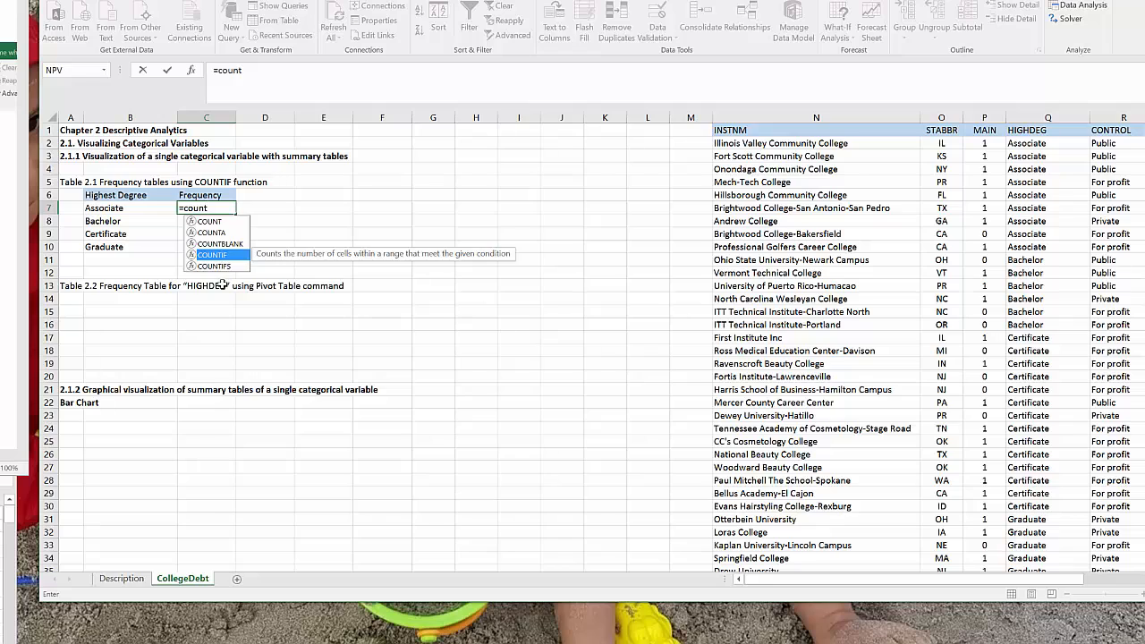
{"action": "key", "text": "Tab"}
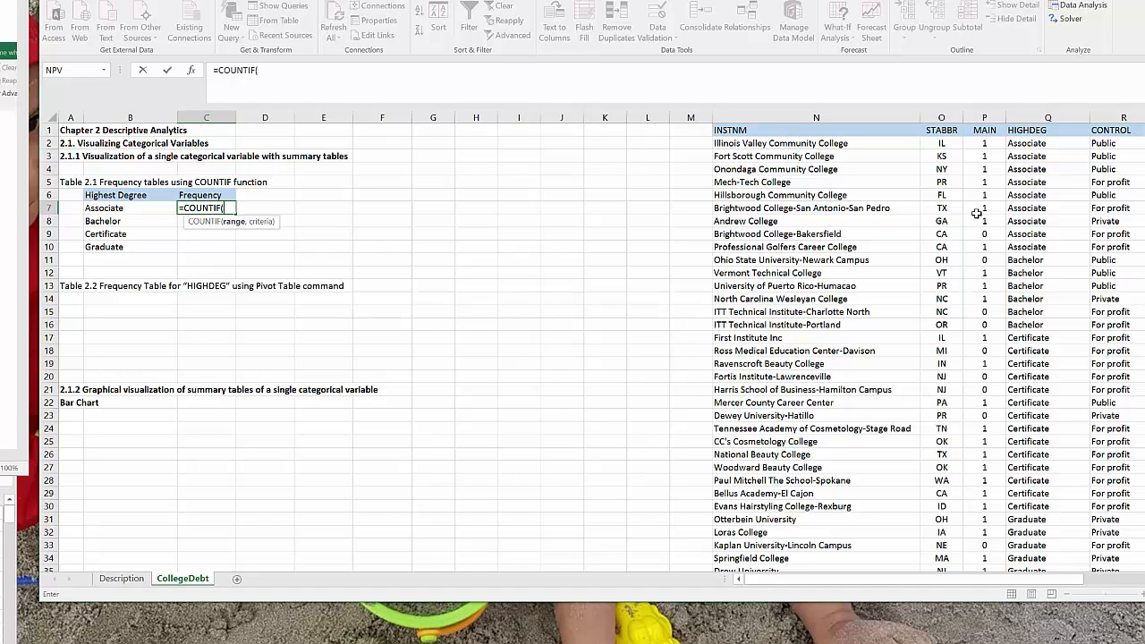
- Set the COUNTIF range to the HIGHDEG values Q2:Q41 as the absolute reference $Q$2:$Q$41
{"action": "left_click", "coordinate": [1027, 146]}
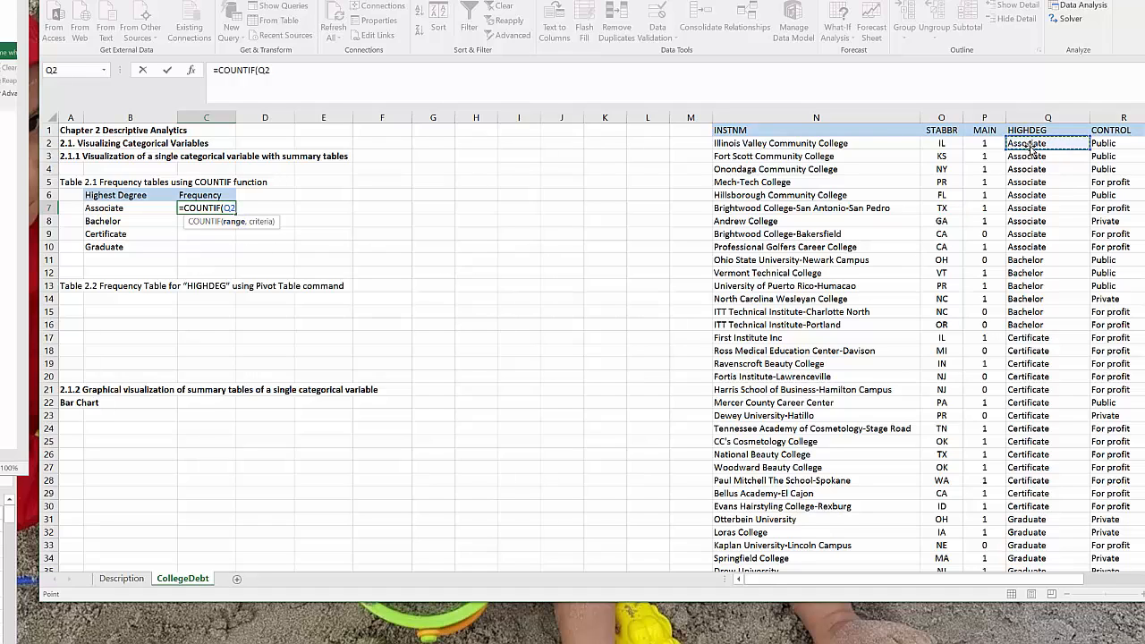
{"action": "scroll", "coordinate": [1042, 156], "scroll_direction": "down", "scroll_amount": 2}
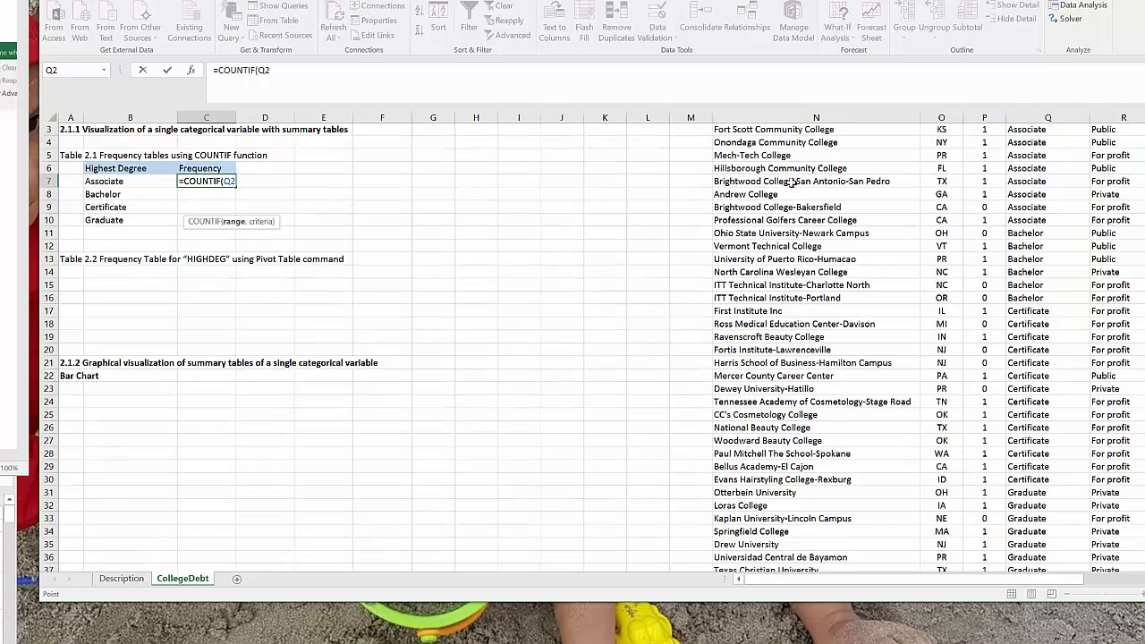
{"action": "scroll", "coordinate": [1047, 161], "scroll_direction": "up", "scroll_amount": 2}
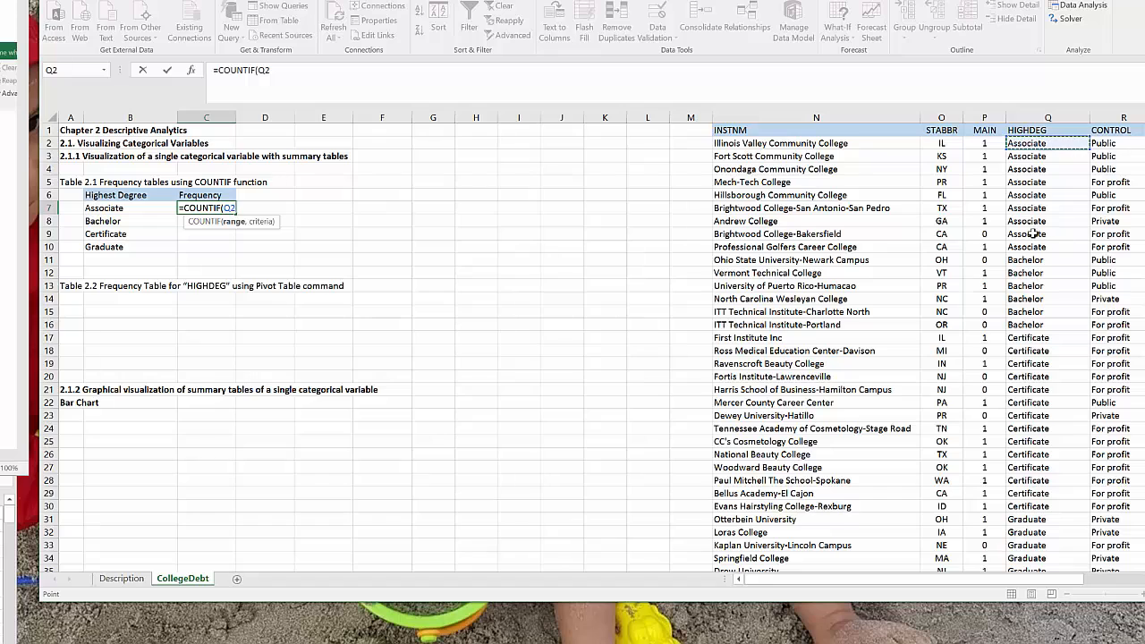
{"action": "scroll", "coordinate": [1029, 237], "scroll_direction": "down", "scroll_amount": 4}
{"action": "scroll", "coordinate": [1026, 237], "scroll_direction": "down", "scroll_amount": 2}
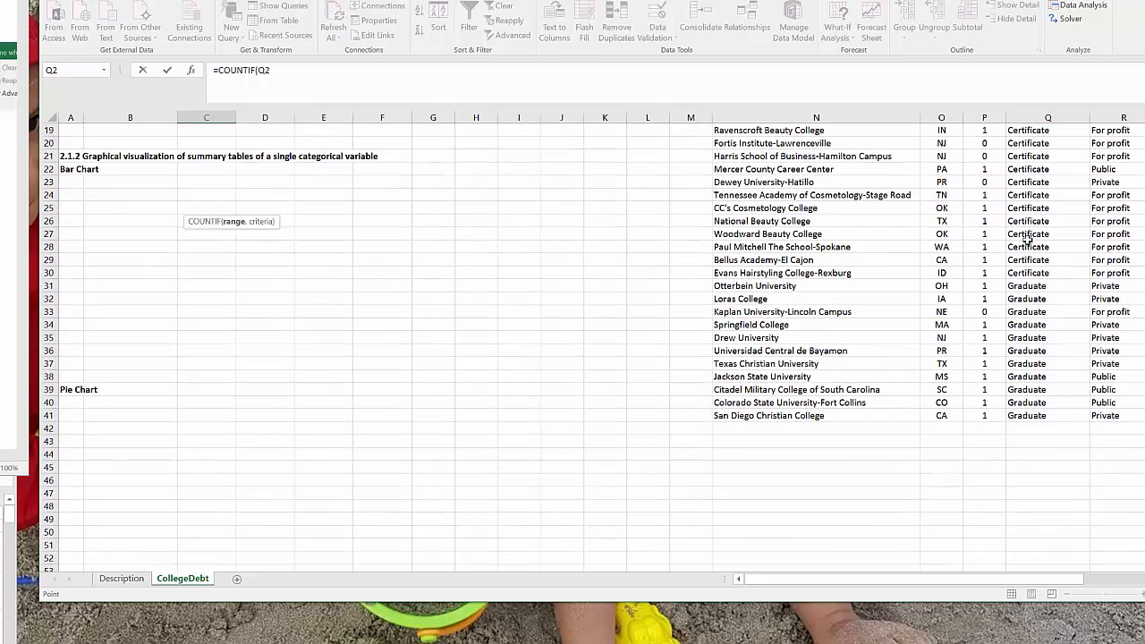
{"action": "left_click", "coordinate": [1029, 416], "text": "shift"}
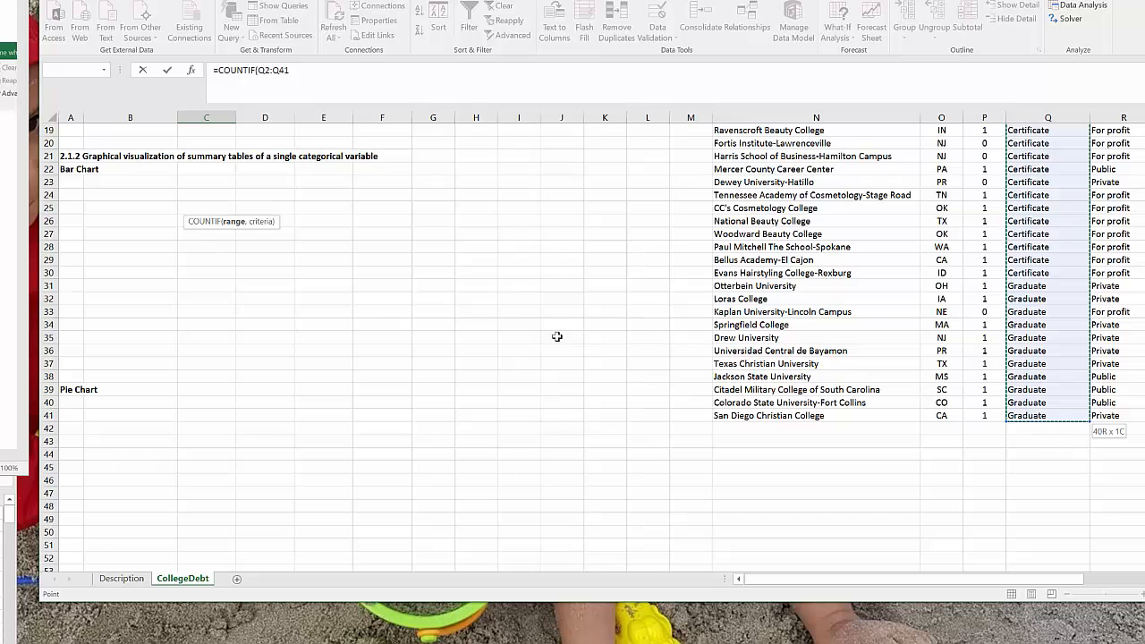
{"action": "scroll", "coordinate": [529, 258], "scroll_direction": "up", "scroll_amount": 6}
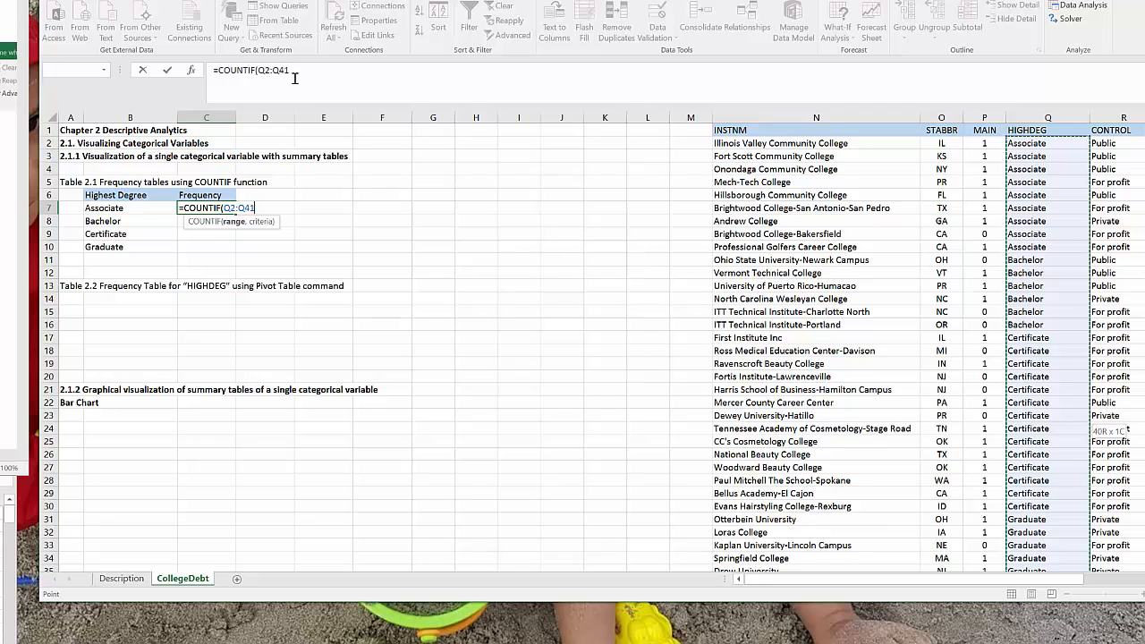
{"action": "key", "text": "F4"}
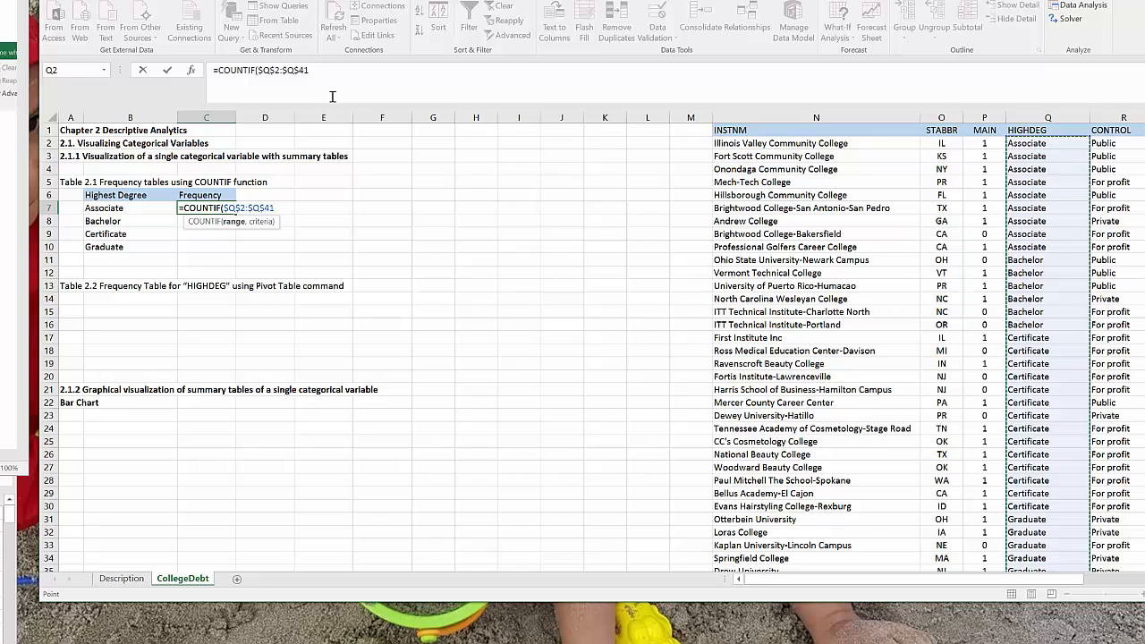
- Complete the COUNTIF formula in C7 with B7 as the criteria and copy it down through C10
{"action": "type", "text": ","}
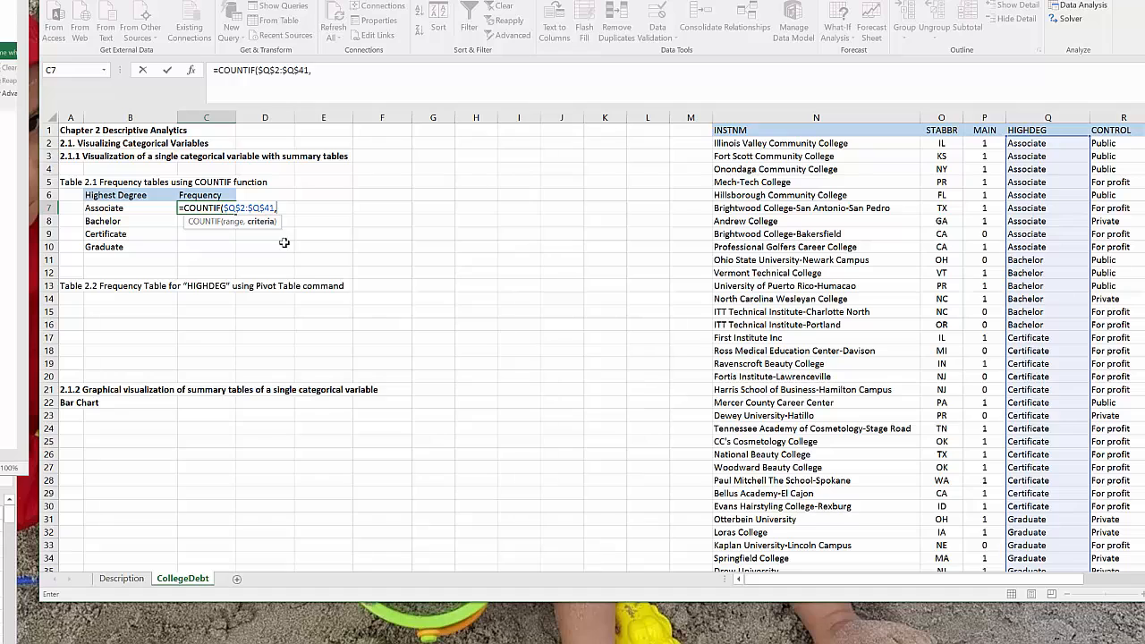
{"action": "left_click", "coordinate": [105, 208]}
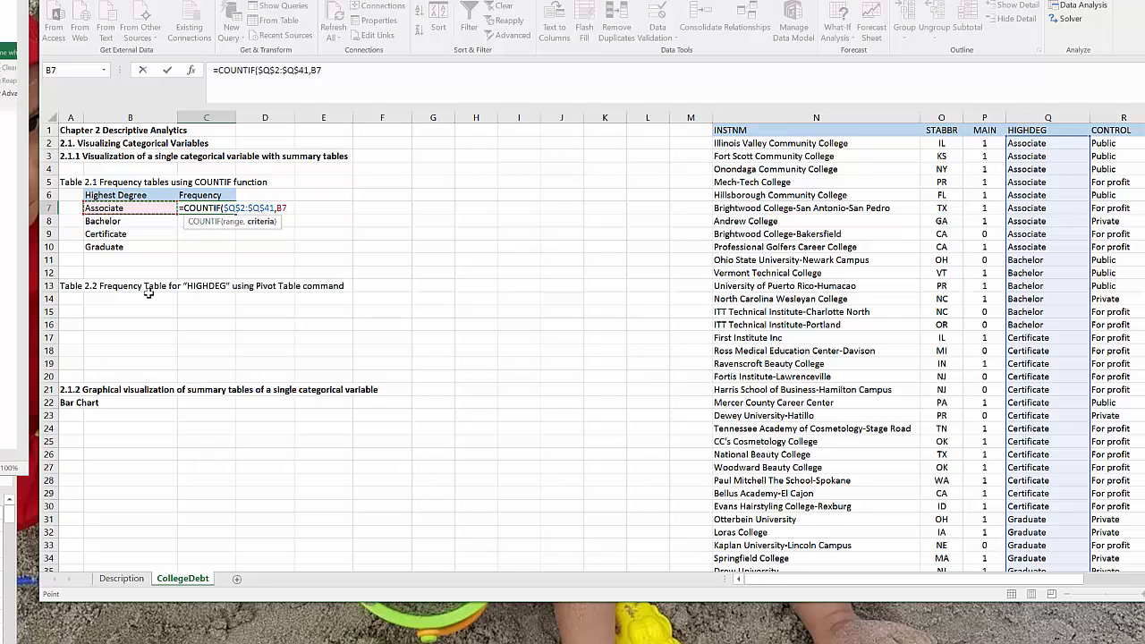
{"action": "type", "text": ")"}
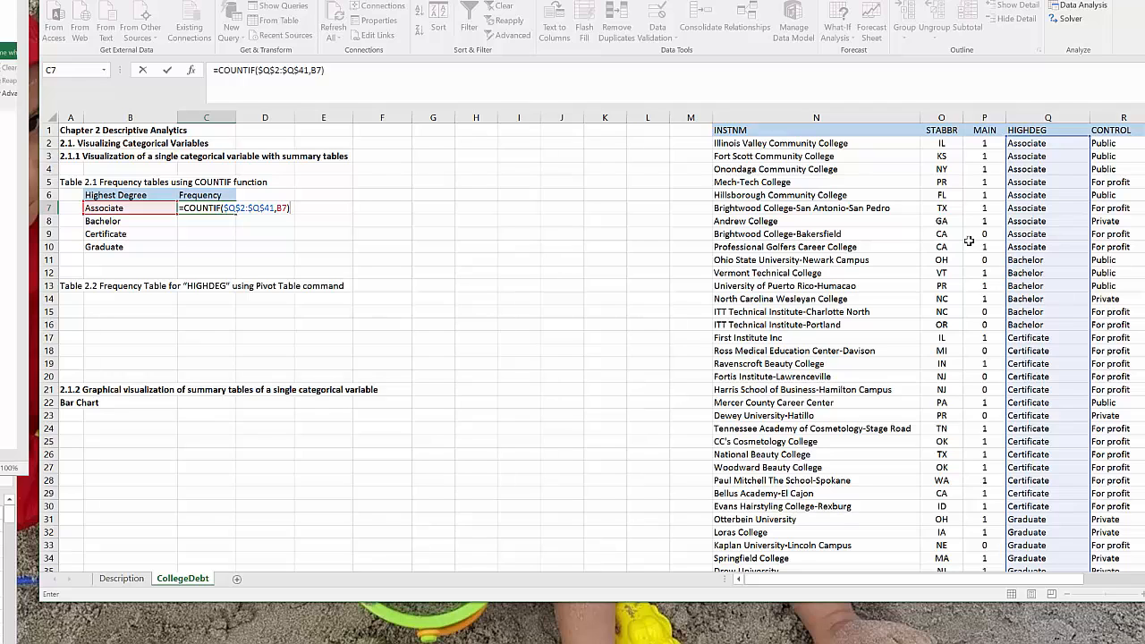
{"action": "key", "text": "Return"}
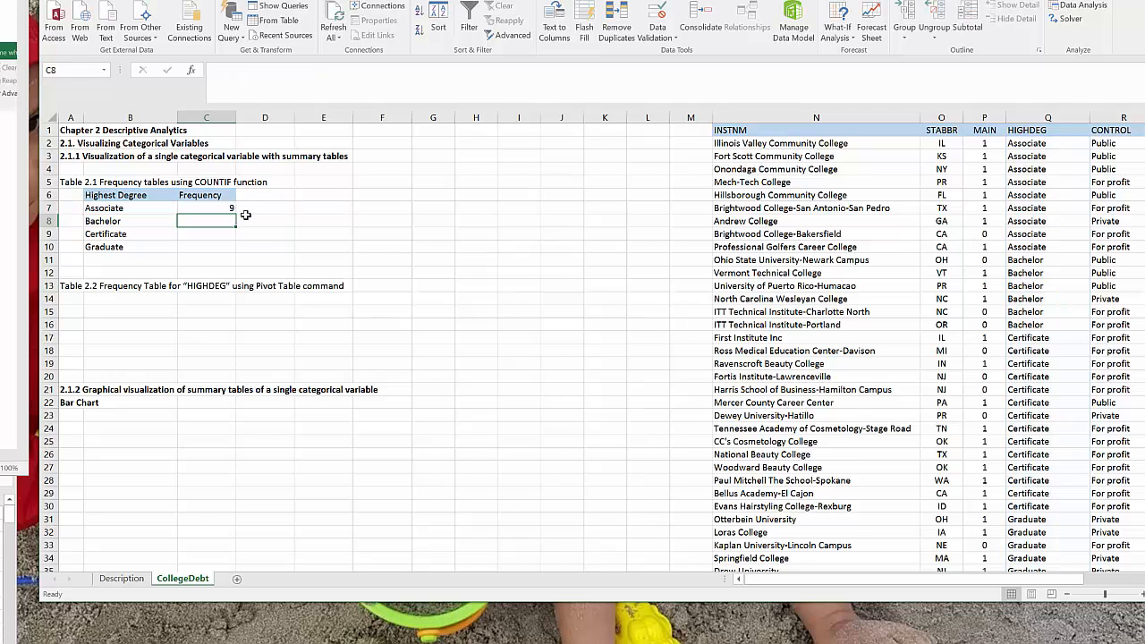
{"action": "left_click", "coordinate": [218, 207]}
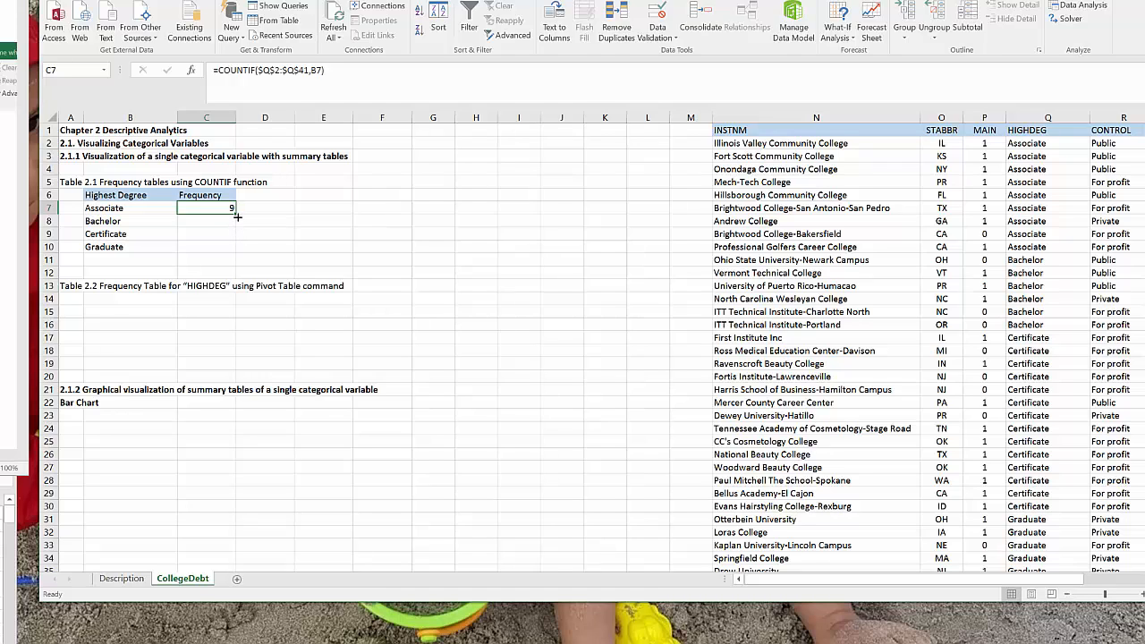
{"action": "left_click_drag", "start_coordinate": [237, 216], "coordinate": [237, 252]}
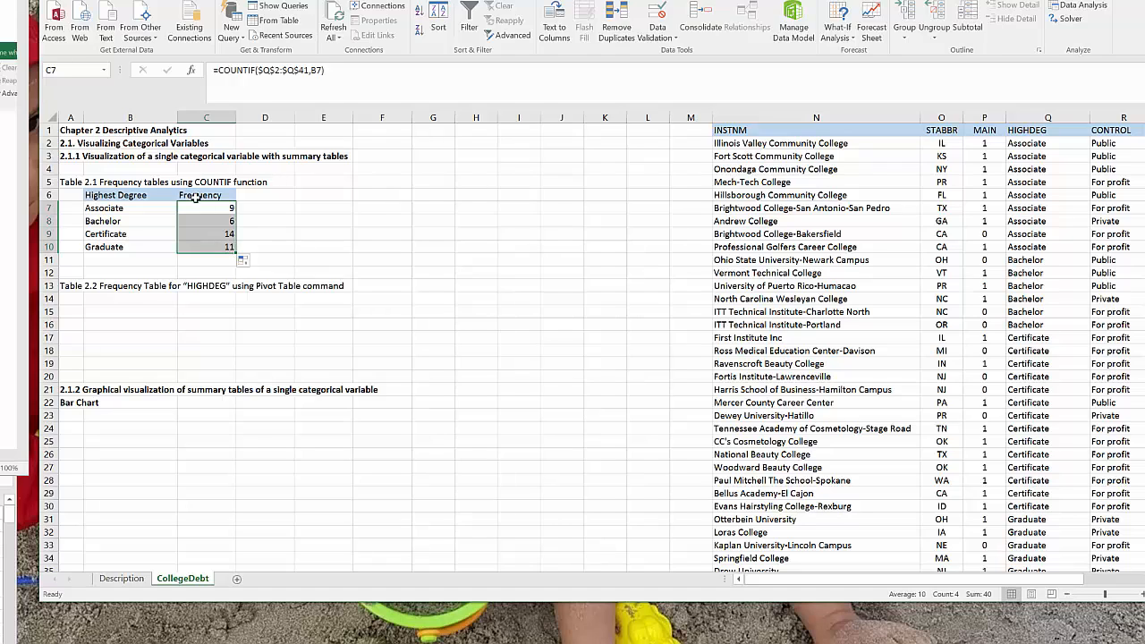
- Right-align the Frequency header in C6
{"action": "left_click", "coordinate": [196, 197]}
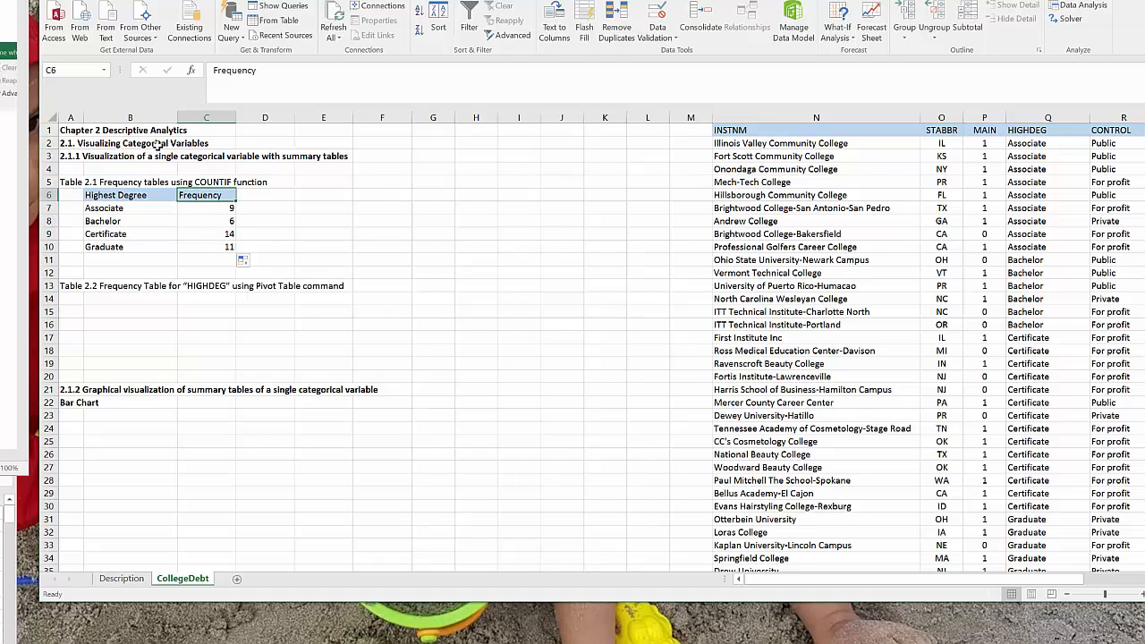
{"action": "left_click", "coordinate": [104, 2]}
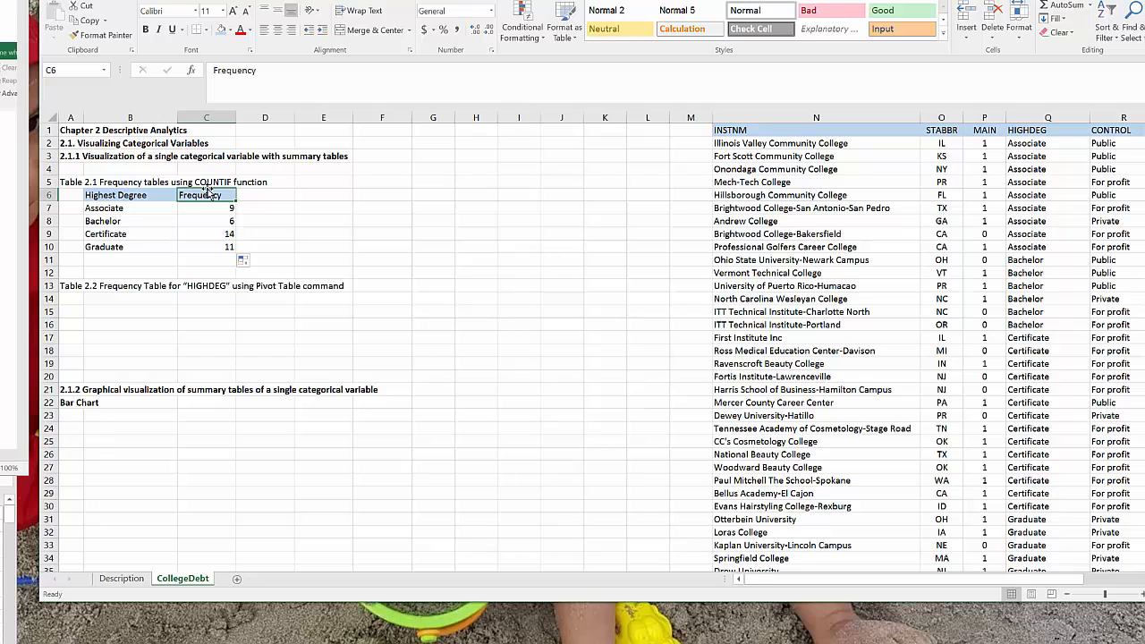
{"action": "left_click", "coordinate": [293, 31]}
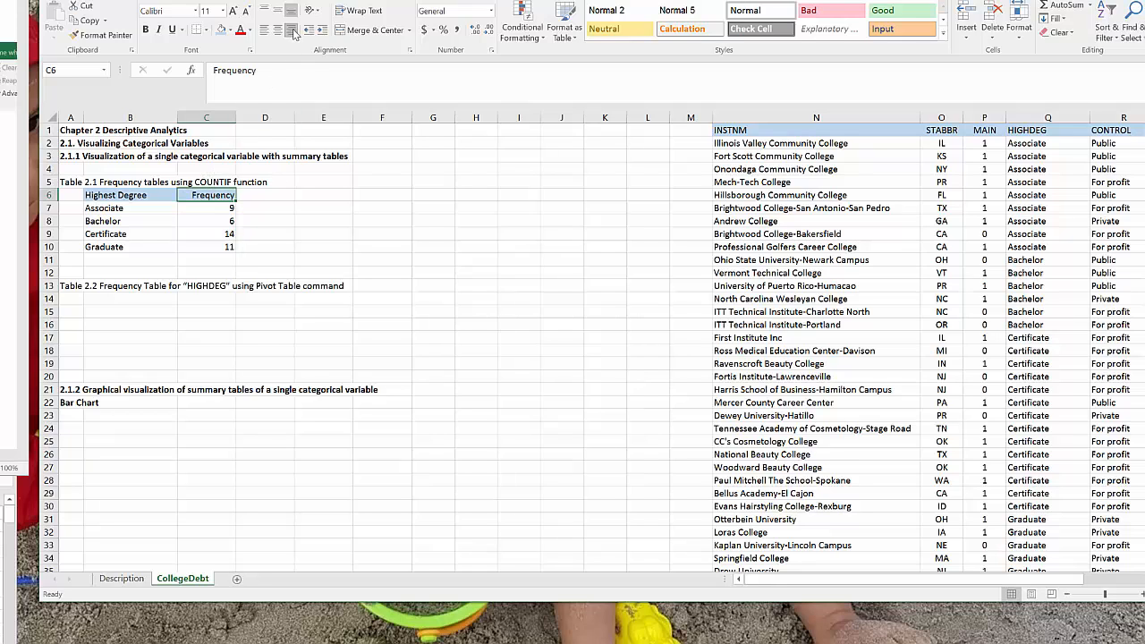
- Apply a thick bottom border to the Graduate row, cells B10:C10
{"action": "left_click", "coordinate": [101, 247]}
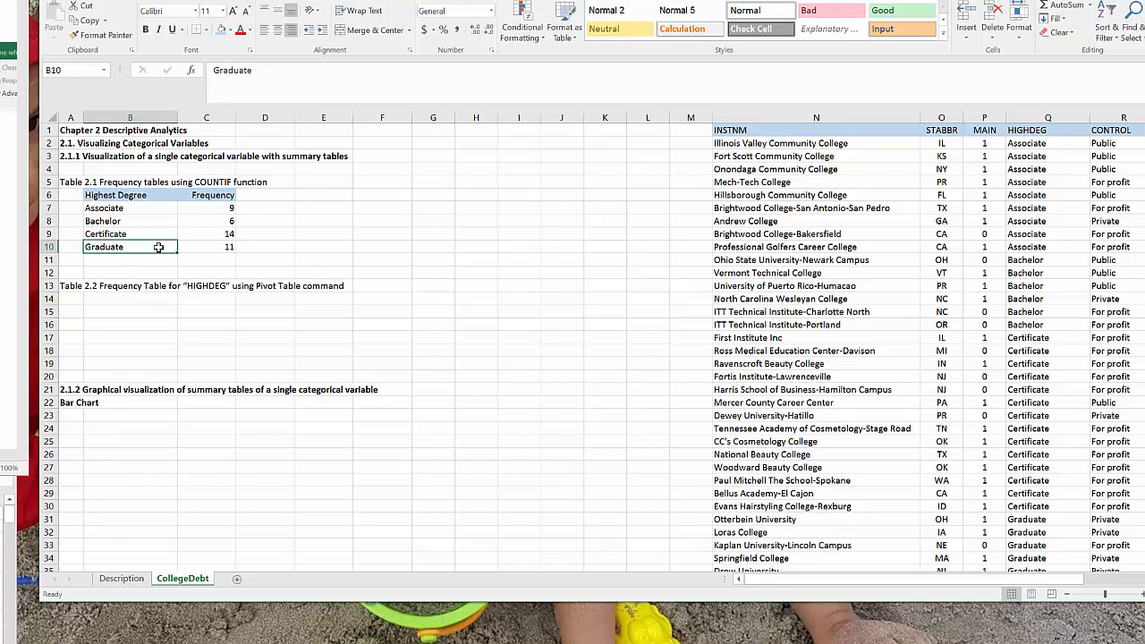
{"action": "left_click_drag", "start_coordinate": [158, 247], "coordinate": [203, 248]}
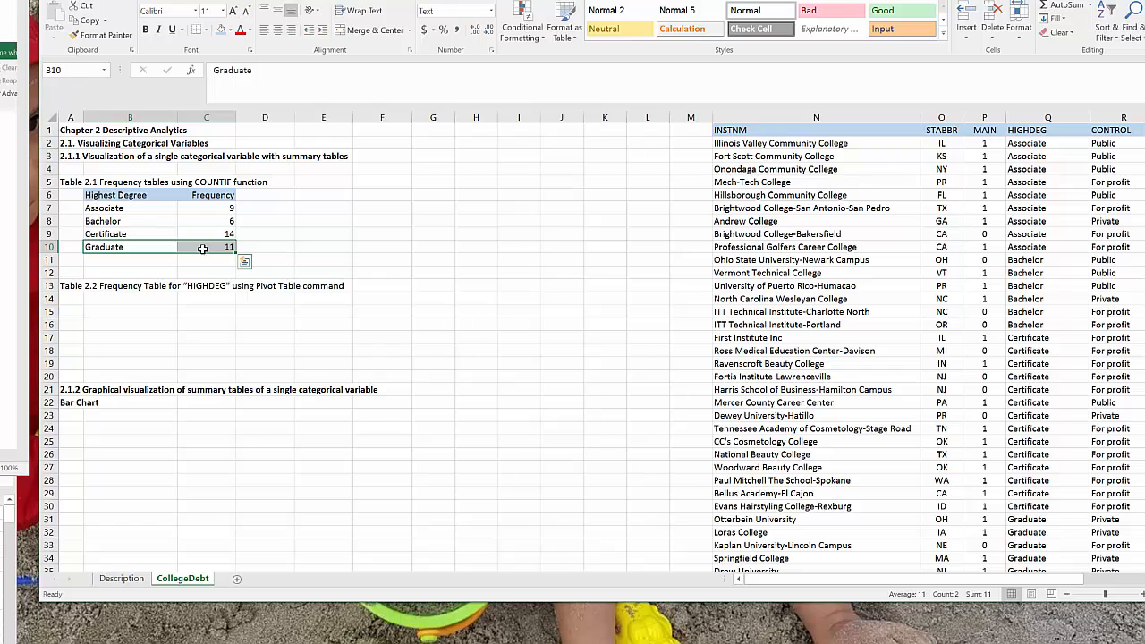
{"action": "left_click", "coordinate": [206, 31]}
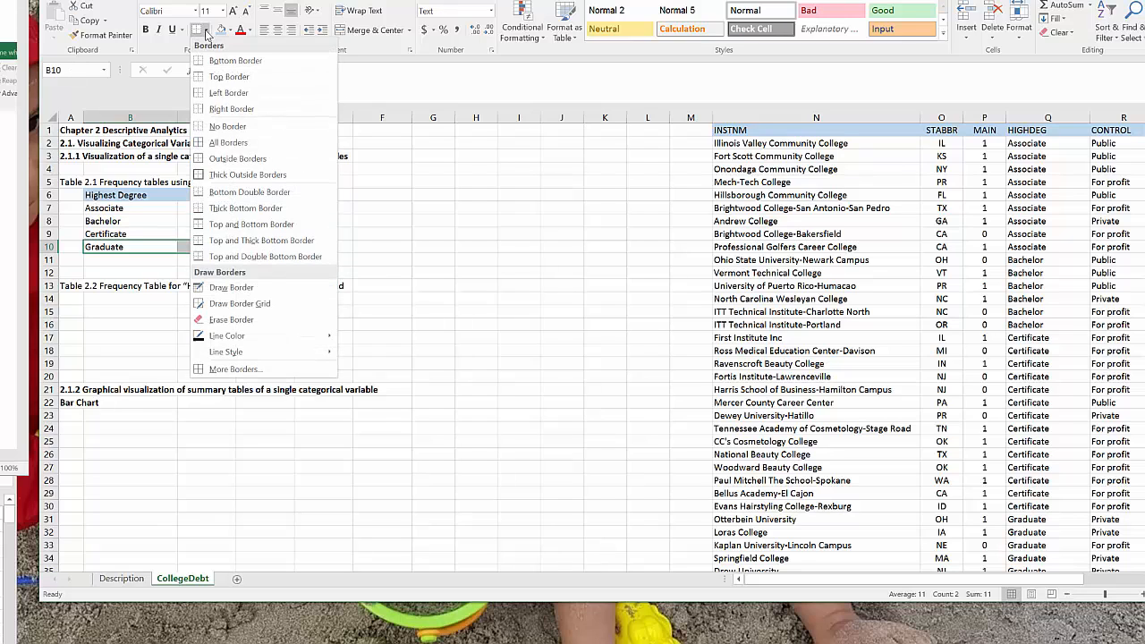
{"action": "left_click", "coordinate": [245, 207]}
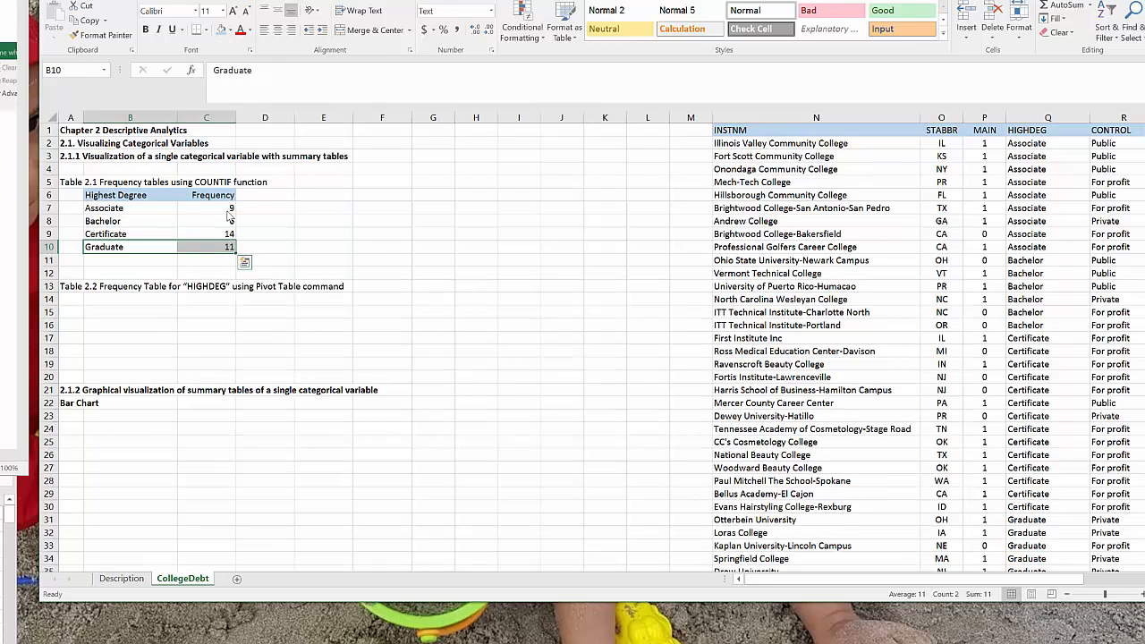
- Total the frequencies in C11 with the formula =sum(C7:C10)
{"action": "left_click", "coordinate": [206, 260]}
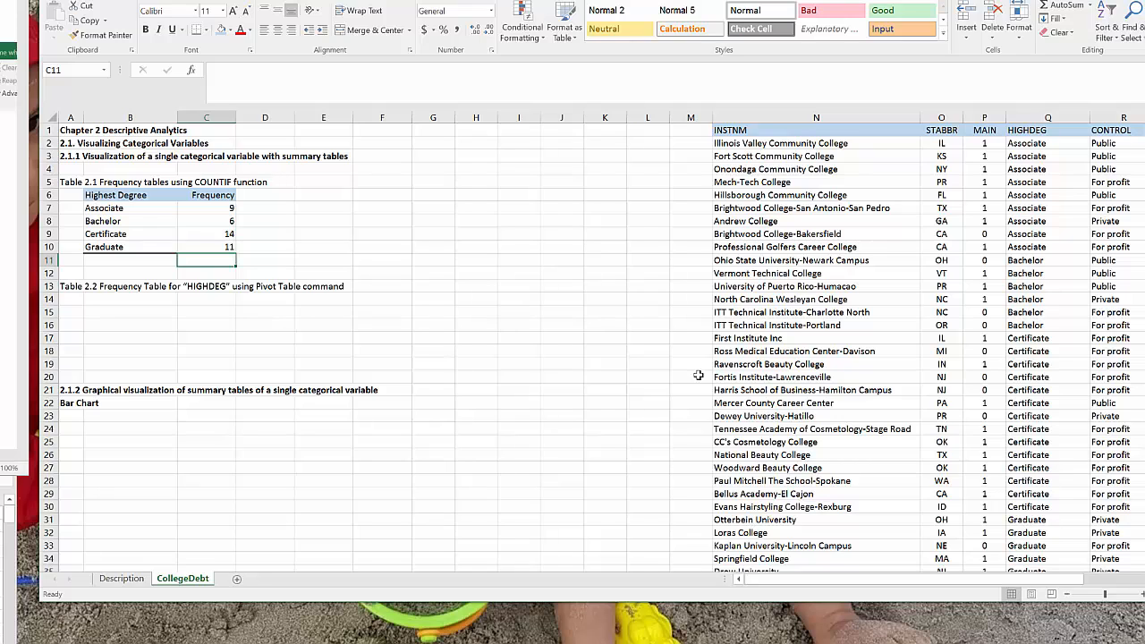
{"action": "type", "text": "=sum("}
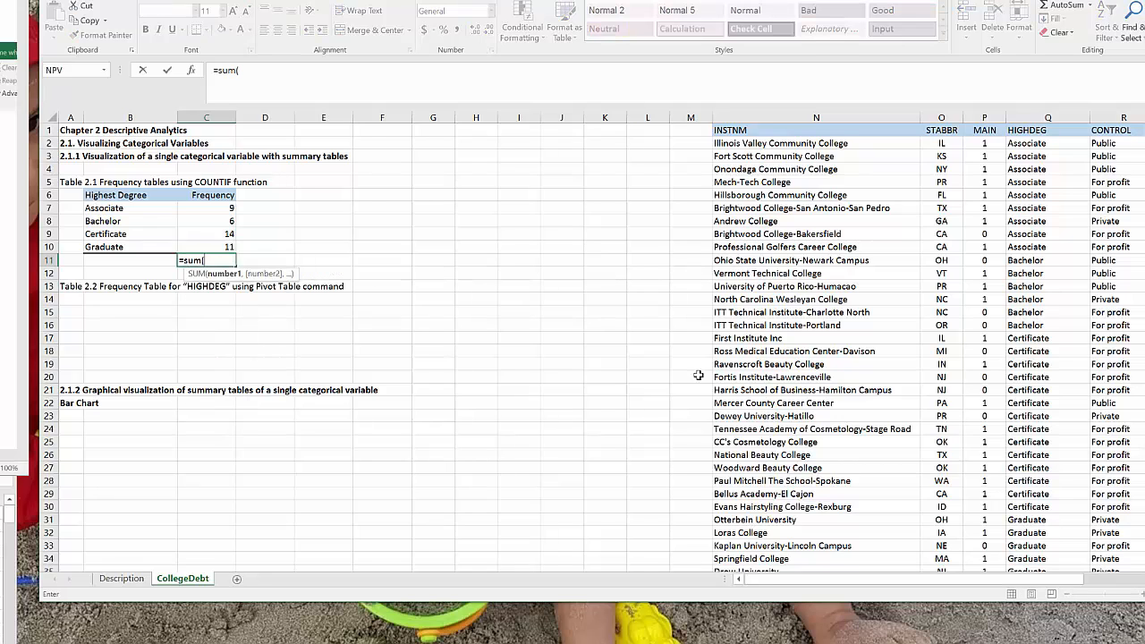
{"action": "left_click_drag", "start_coordinate": [222, 209], "coordinate": [214, 245]}
{"action": "type", "text": ")"}
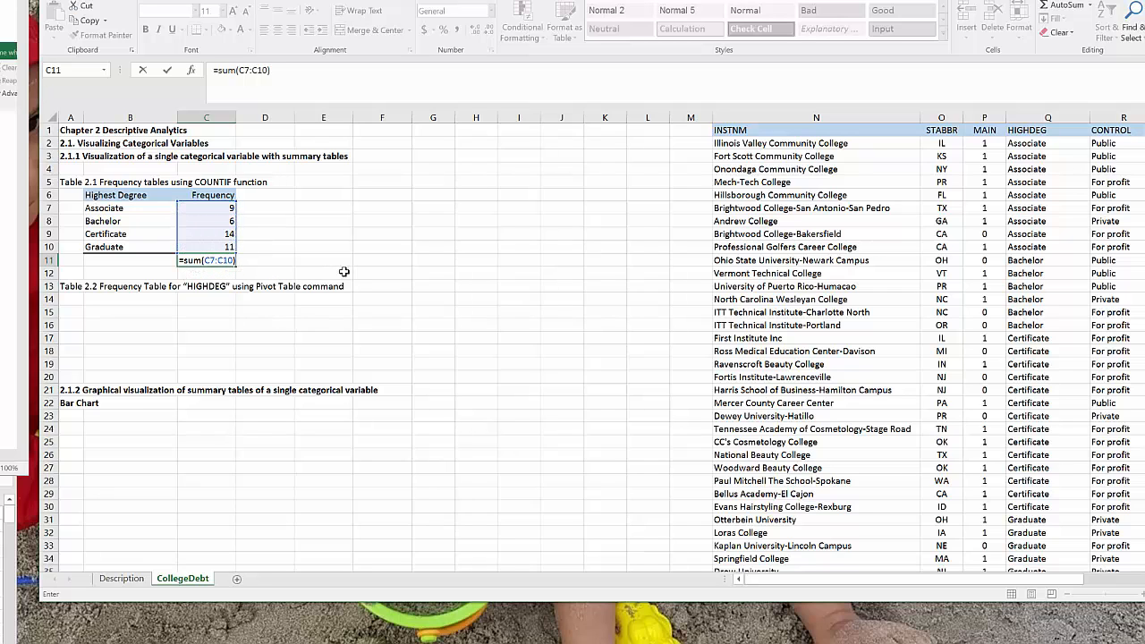
{"action": "key", "text": "Return"}
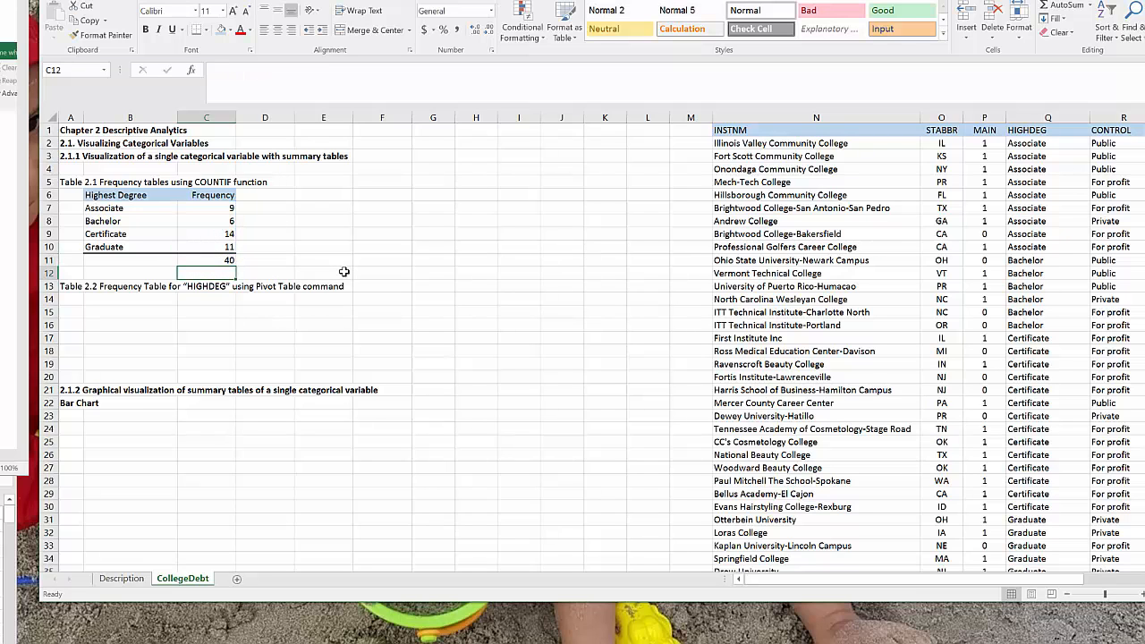